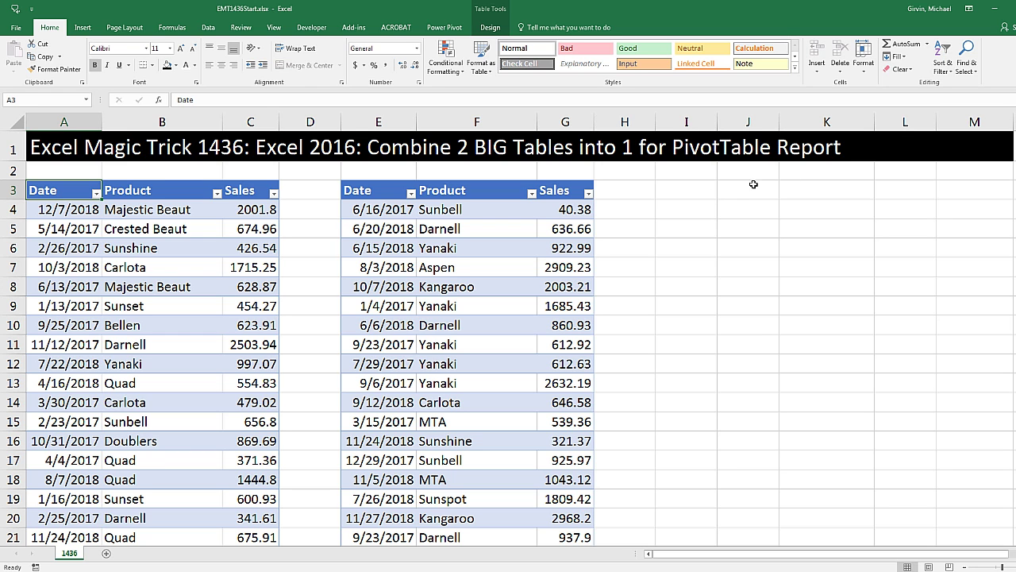
# Check the last rows of both sales tables, return to the top, and show the Data ribbon
pyautogui.click(77, 209)
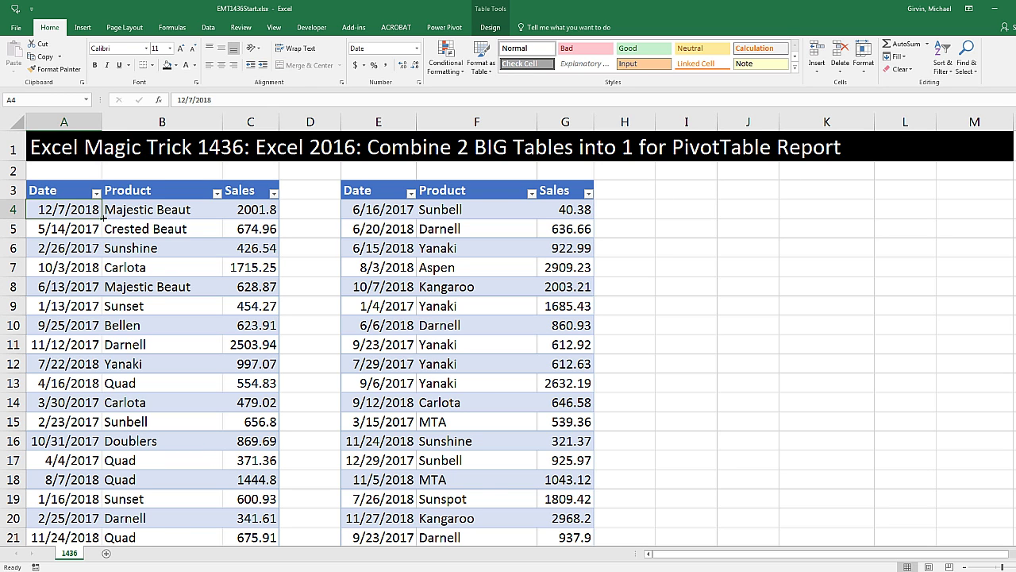
pyautogui.hotkey('ctrl', 'Down')
pyautogui.scroll(-1, 129, 453)
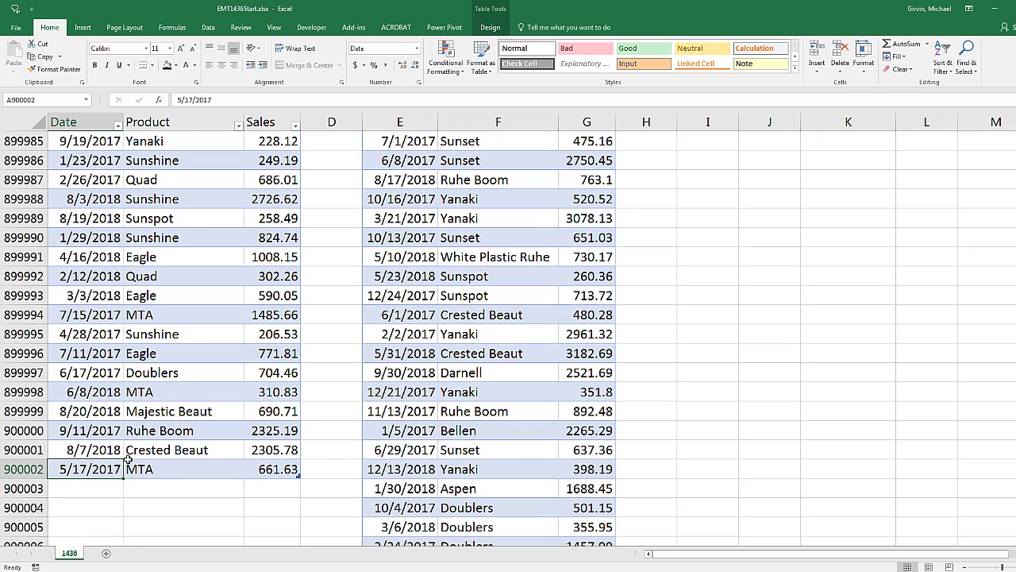
pyautogui.click(418, 450)
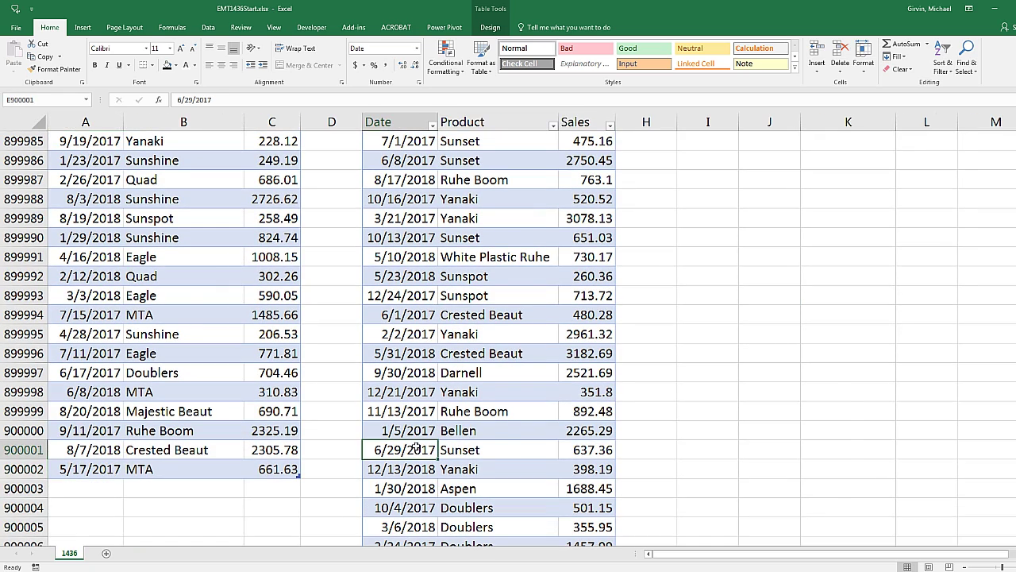
pyautogui.hotkey('ctrl', 'Down')
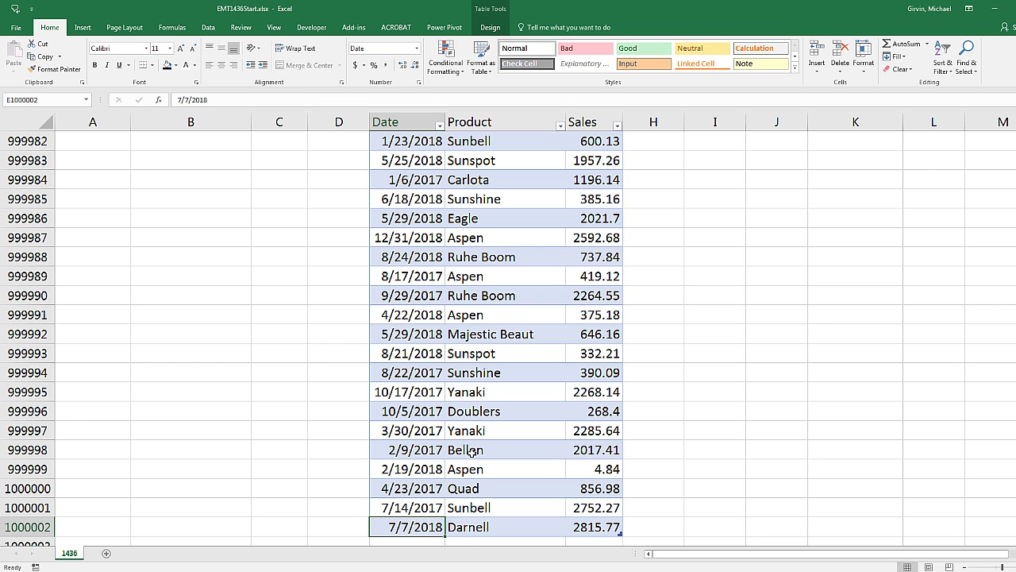
pyautogui.hotkey('ctrl', 'Home')
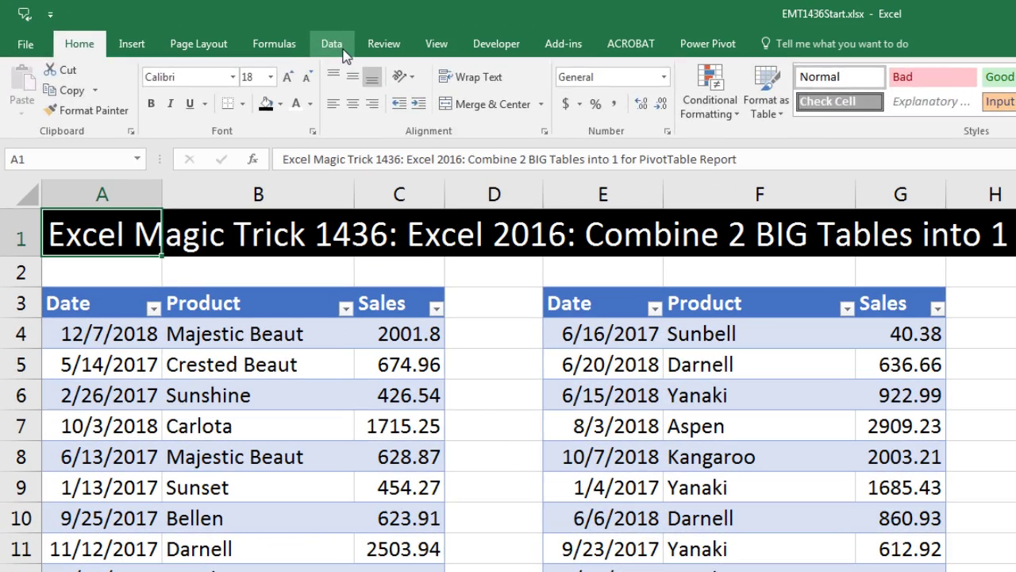
pyautogui.click(211, 31)
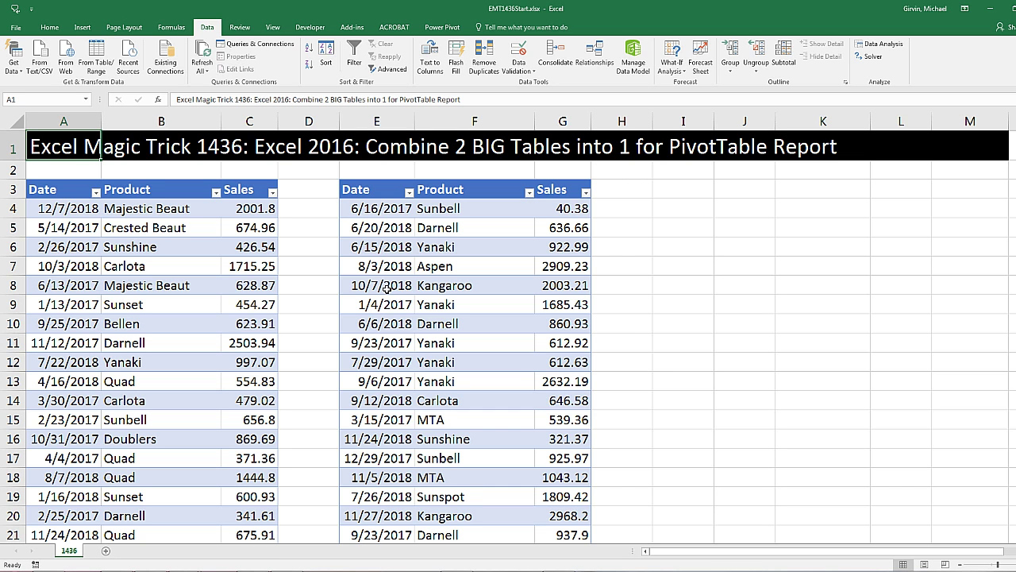
# Check both tables are Excel tables and name the left table fSales01
pyautogui.click(159, 208)
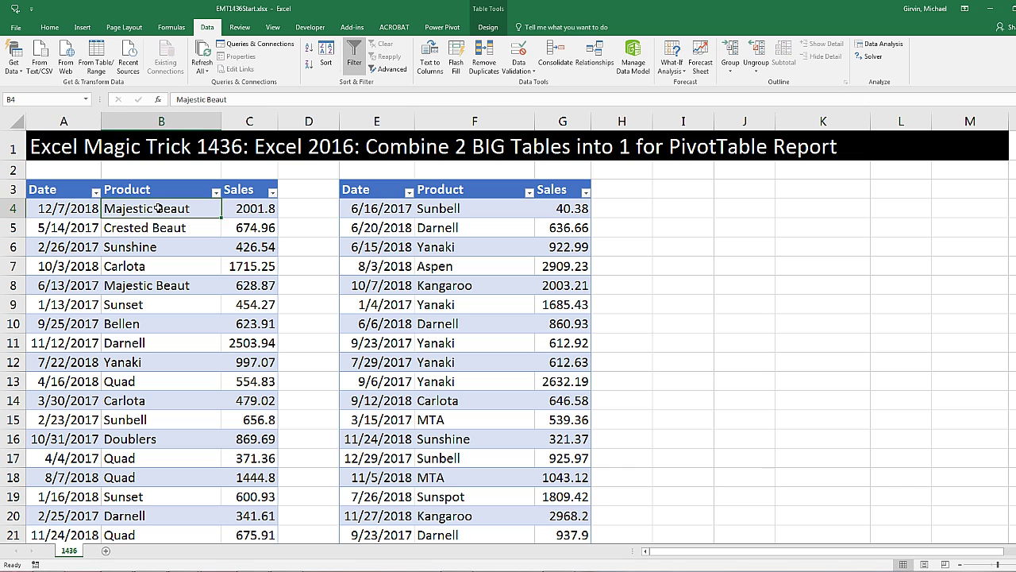
pyautogui.click(447, 208)
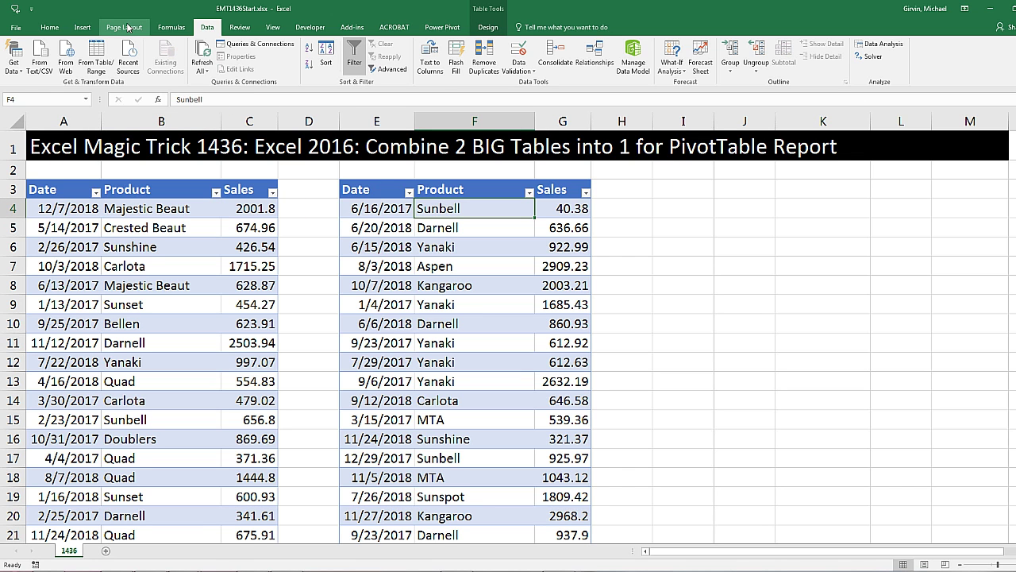
pyautogui.click(91, 28)
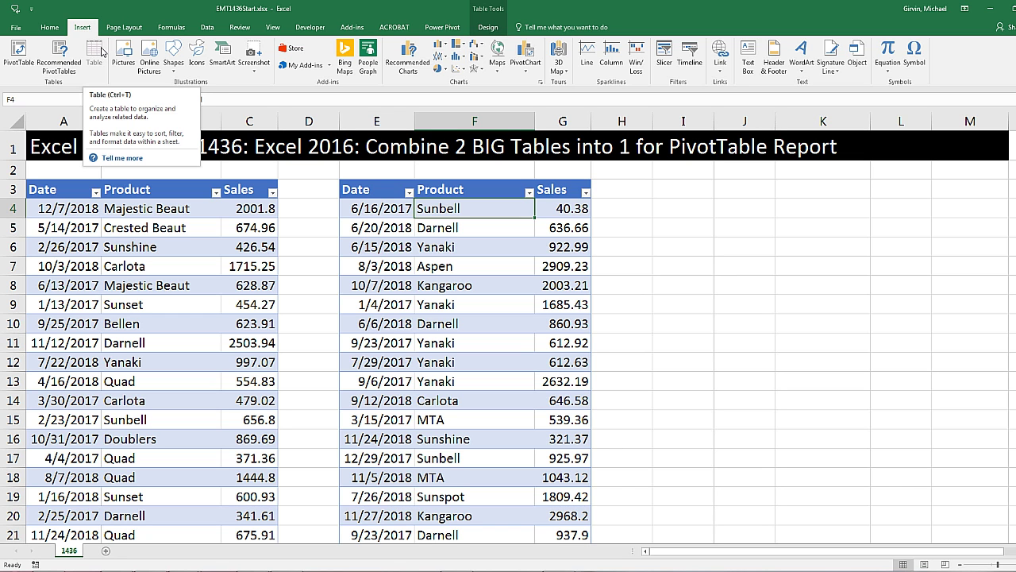
pyautogui.click(488, 27)
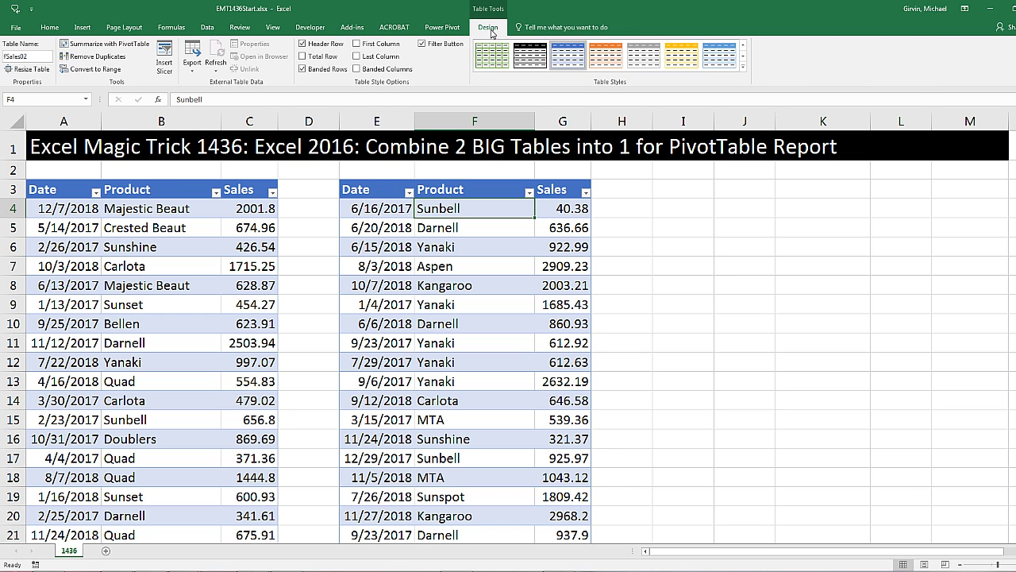
pyautogui.click(20, 55)
pyautogui.write('fSales01')
pyautogui.click(125, 189)
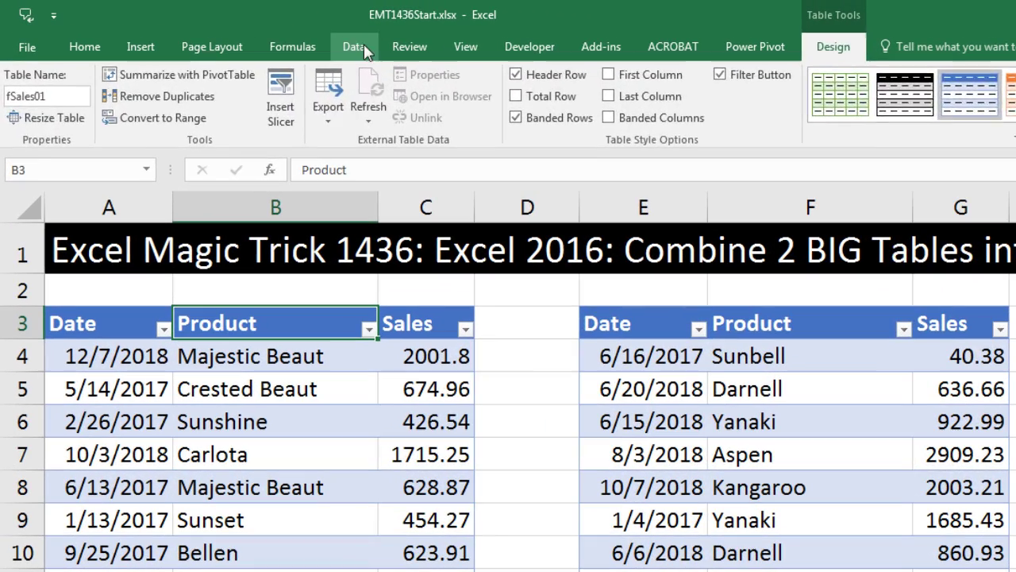
# Load fSales01 into Power Query from Table/Range and change its Date column to Date type
pyautogui.click(207, 27)
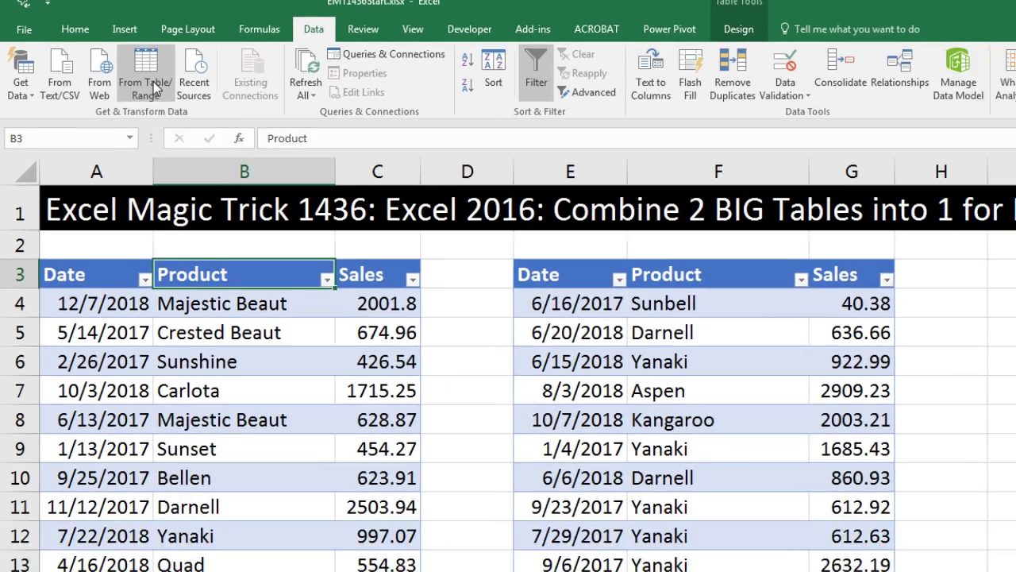
pyautogui.click(155, 89)
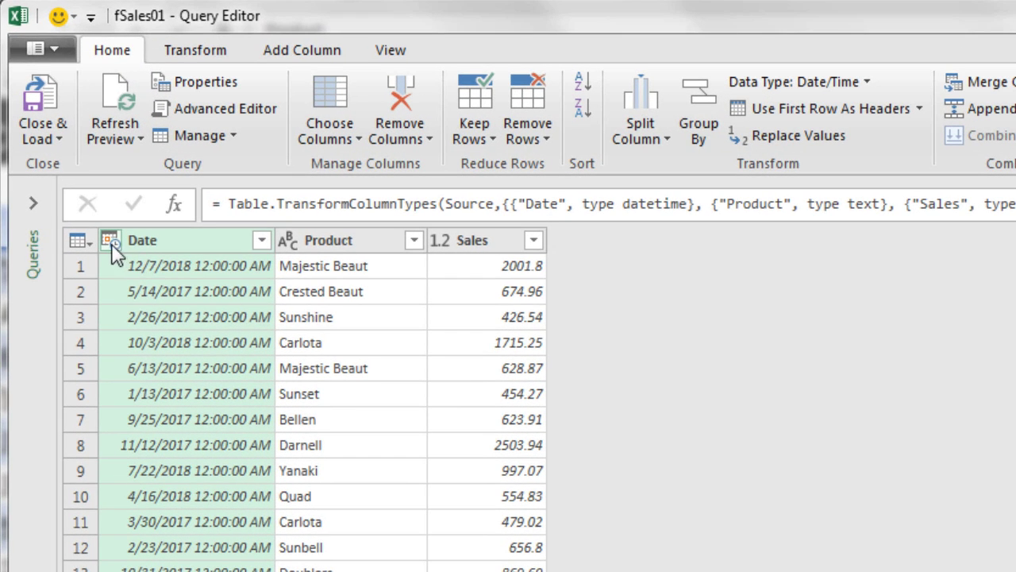
pyautogui.click(111, 240)
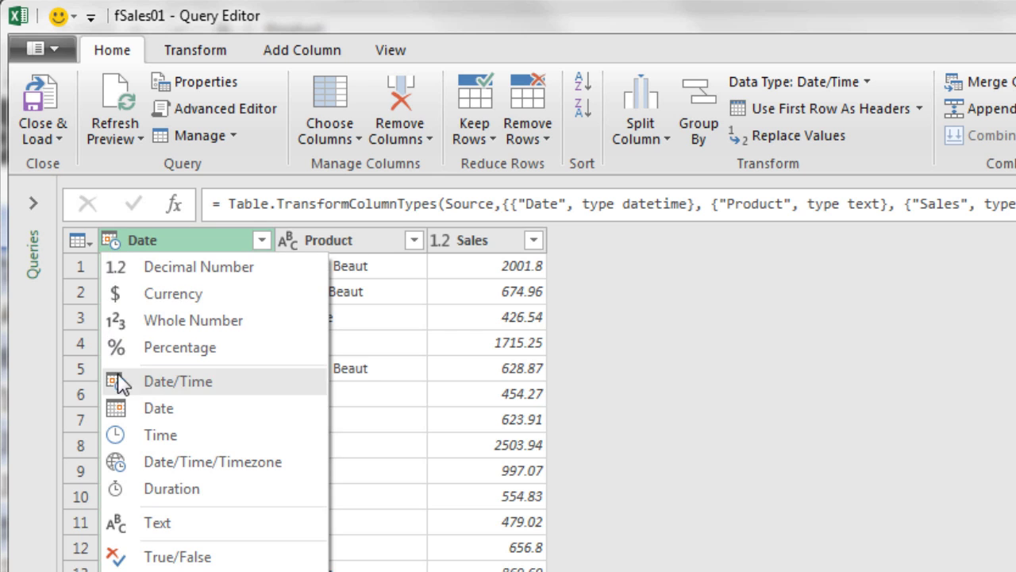
pyautogui.click(128, 401)
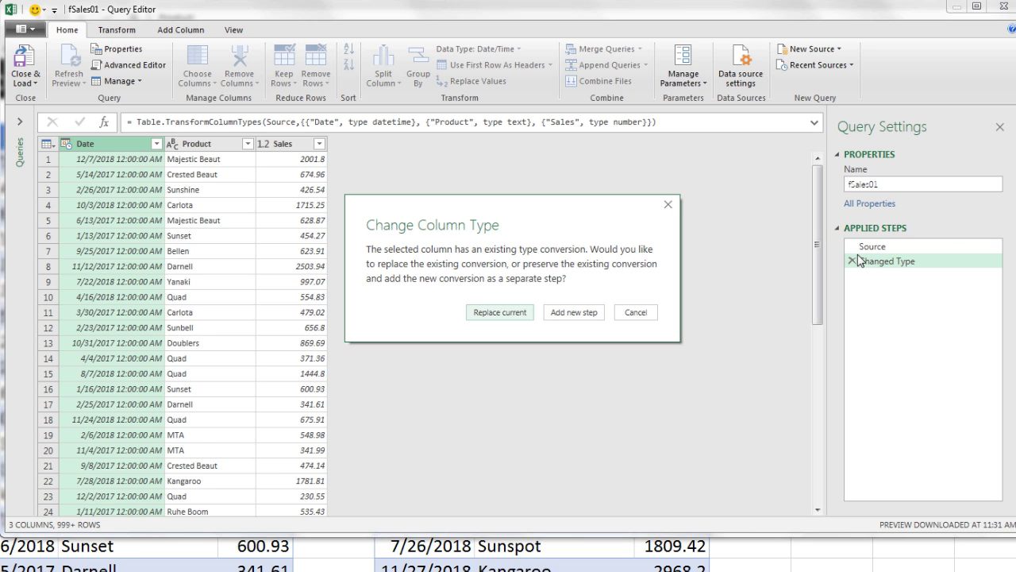
pyautogui.click(498, 312)
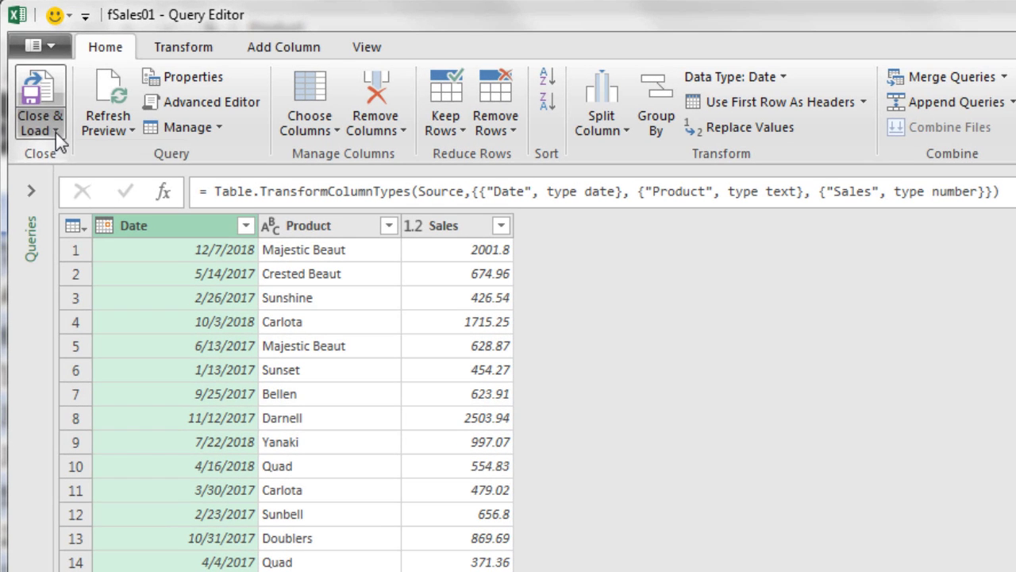
# Load fSales01 back to Excel as a connection-only query
pyautogui.click(55, 133)
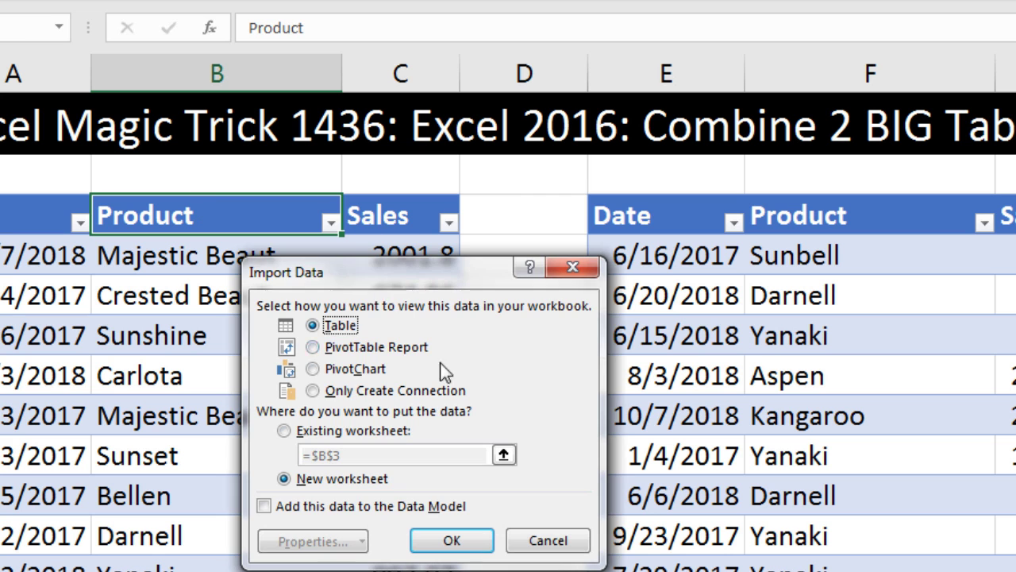
pyautogui.click(313, 391)
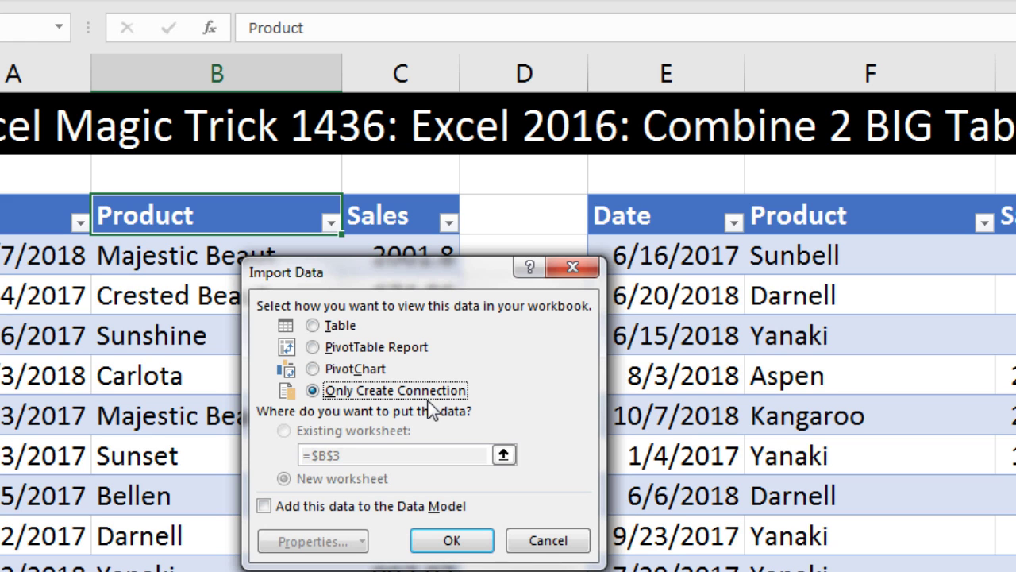
pyautogui.click(452, 540)
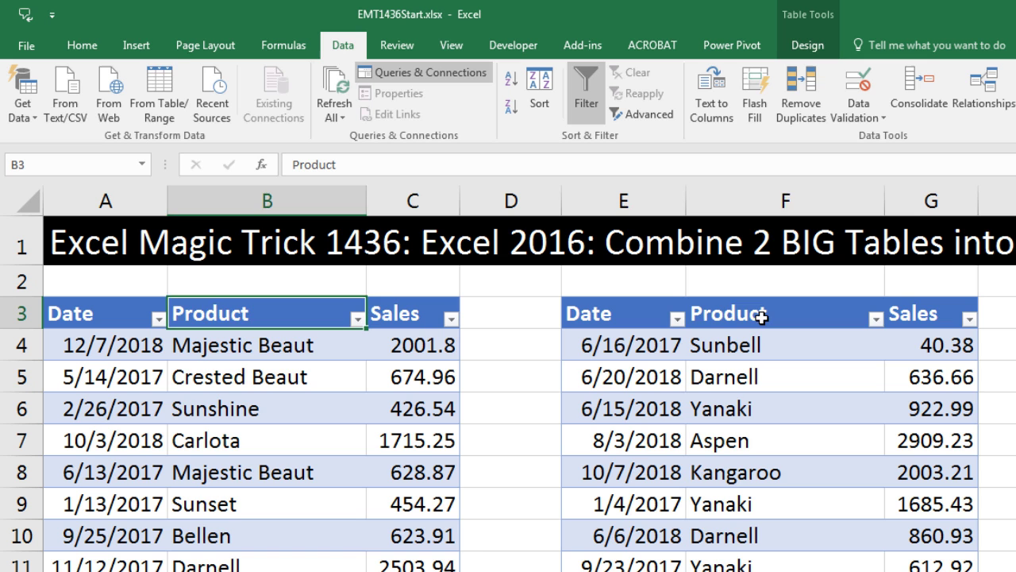
# Load the right table fSales02 into Power Query and convert its Date column to Date type
pyautogui.click(726, 317)
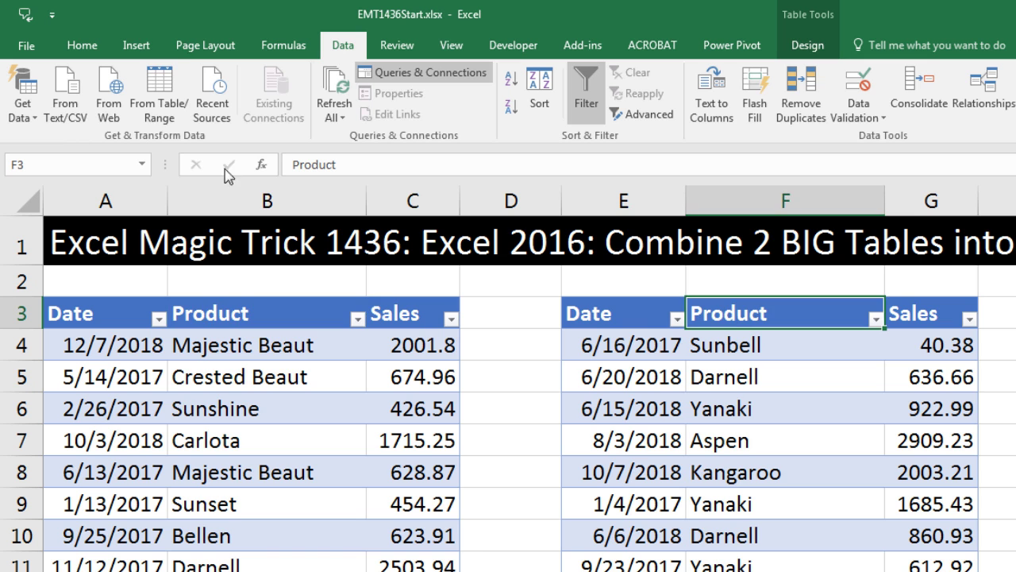
pyautogui.click(161, 101)
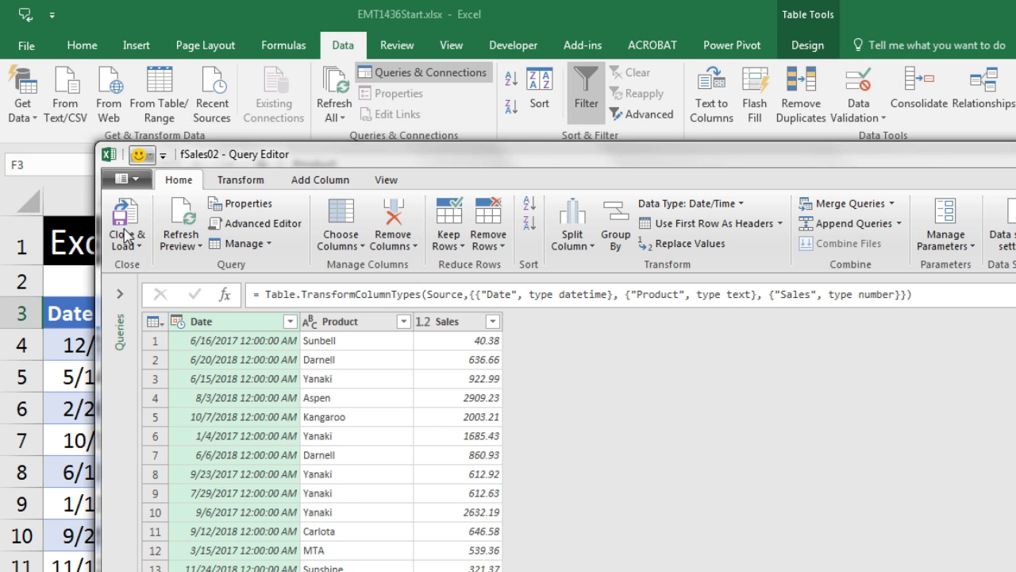
pyautogui.click(178, 322)
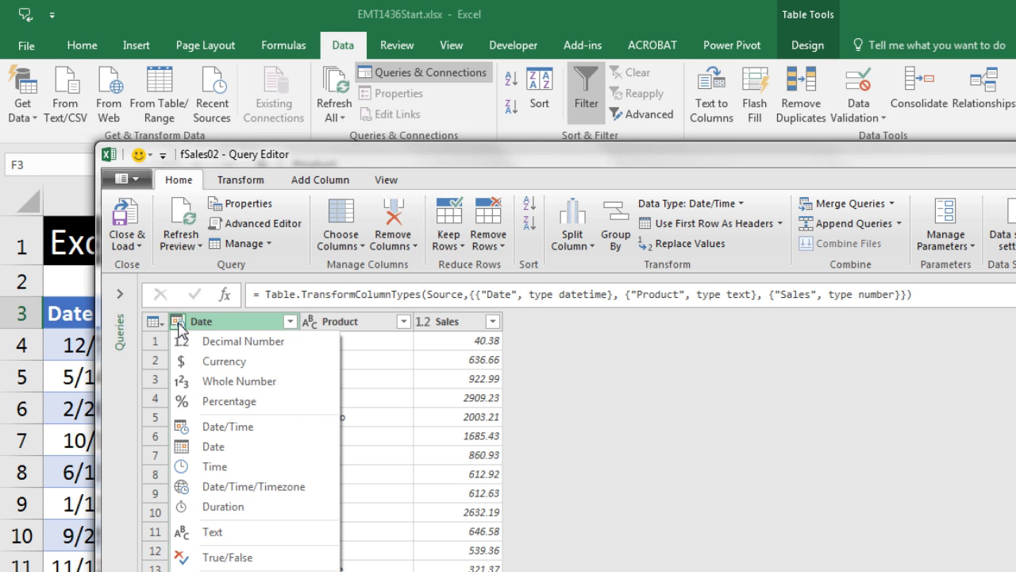
pyautogui.click(194, 449)
pyautogui.click(690, 531)
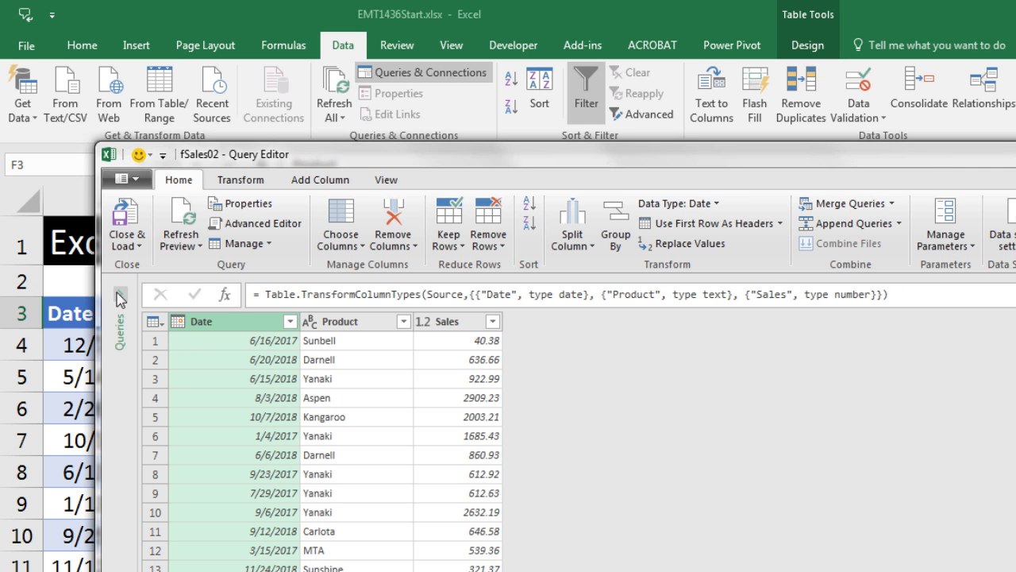
# Load fSales02 back to Excel as a connection-only query
pyautogui.click(138, 246)
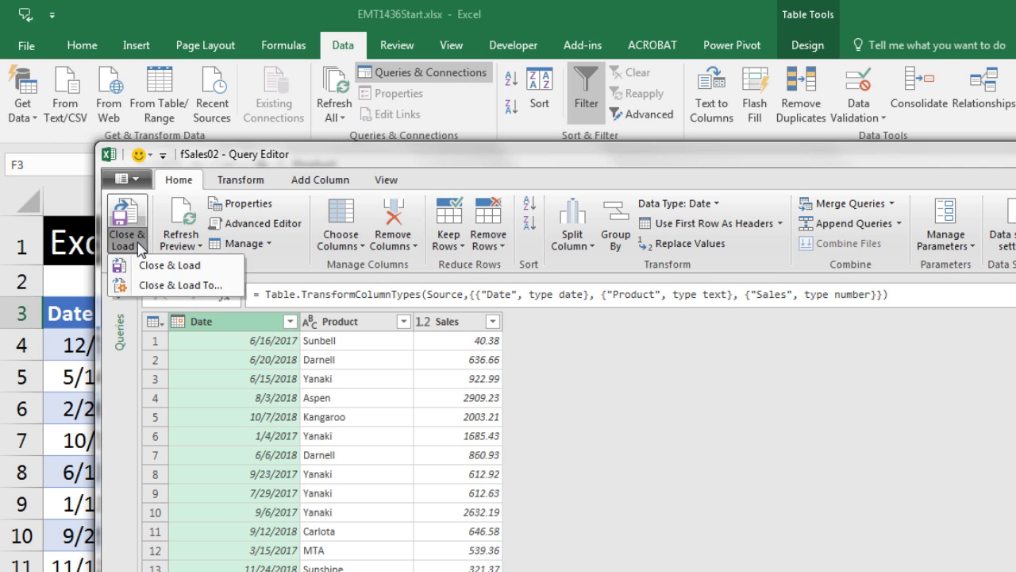
pyautogui.click(133, 287)
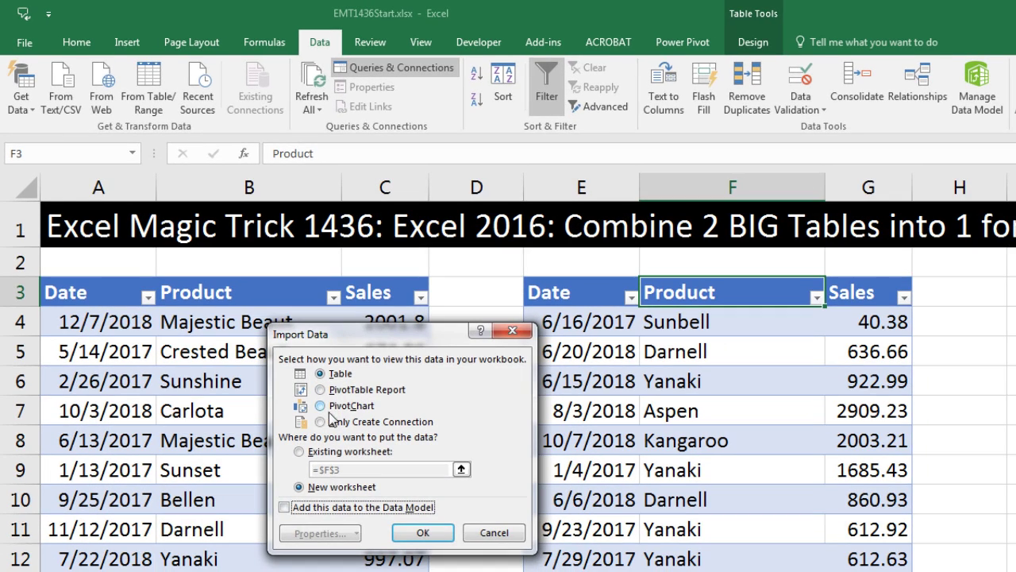
pyautogui.click(329, 419)
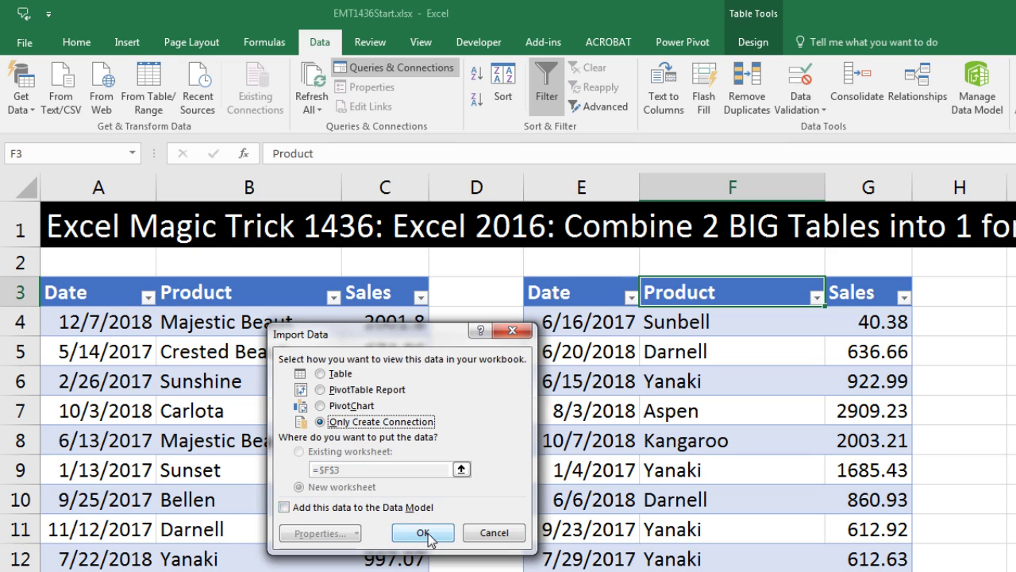
pyautogui.click(426, 534)
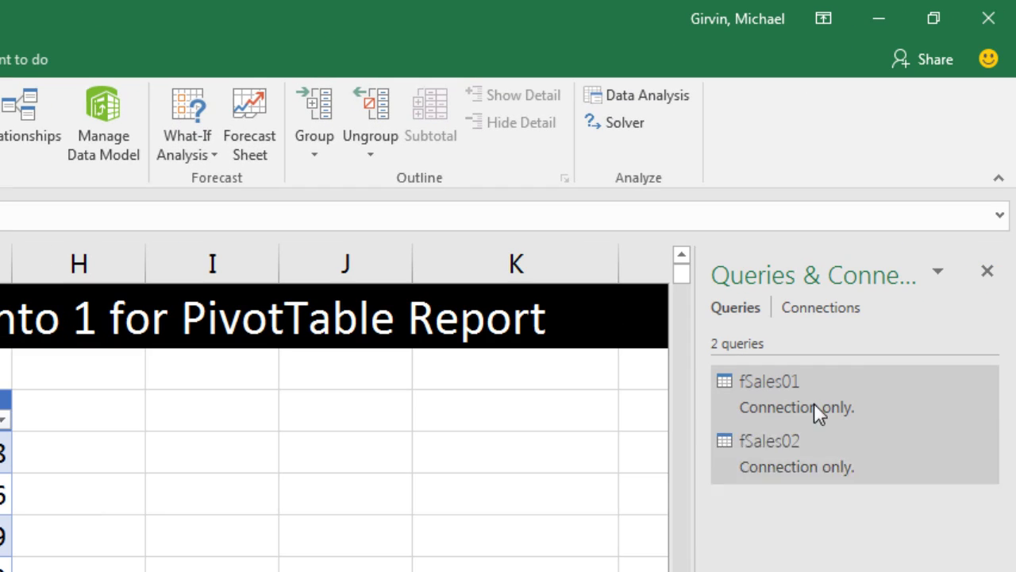
# Append fSales02 to fSales01 as the primary table in a new Append1 query
pyautogui.moveTo(810, 480)
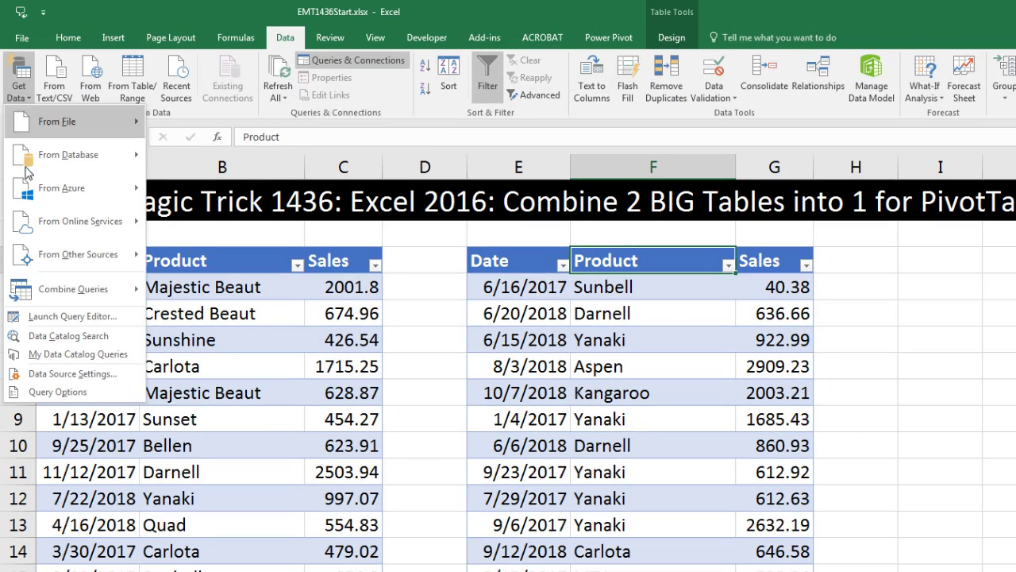
pyautogui.moveTo(79, 289)
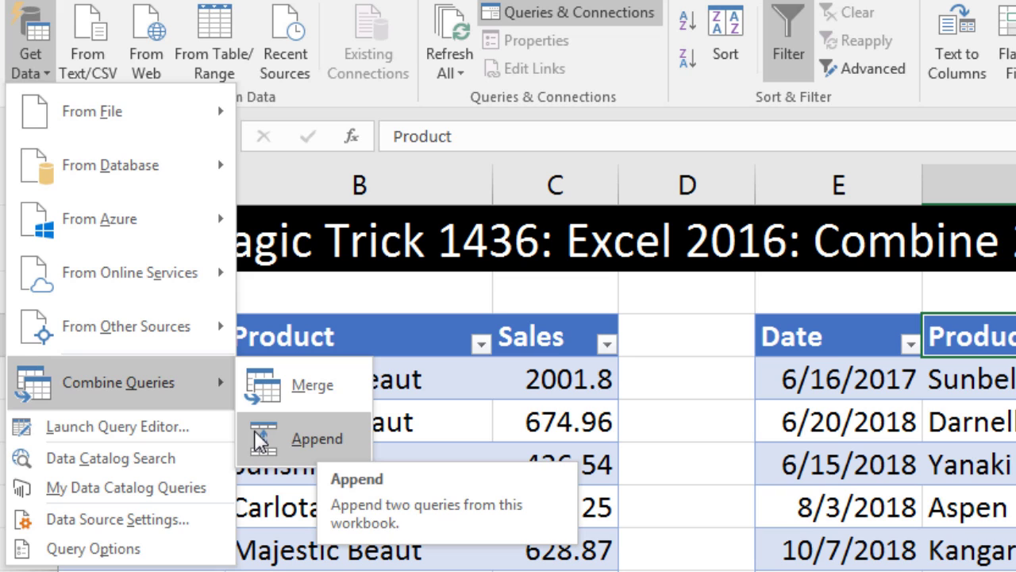
pyautogui.click(313, 439)
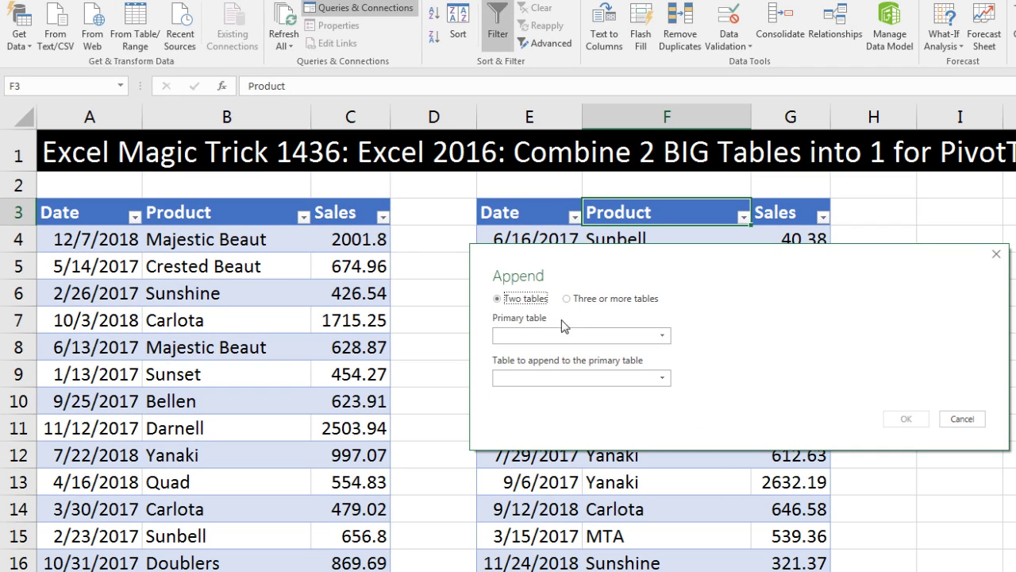
pyautogui.click(651, 337)
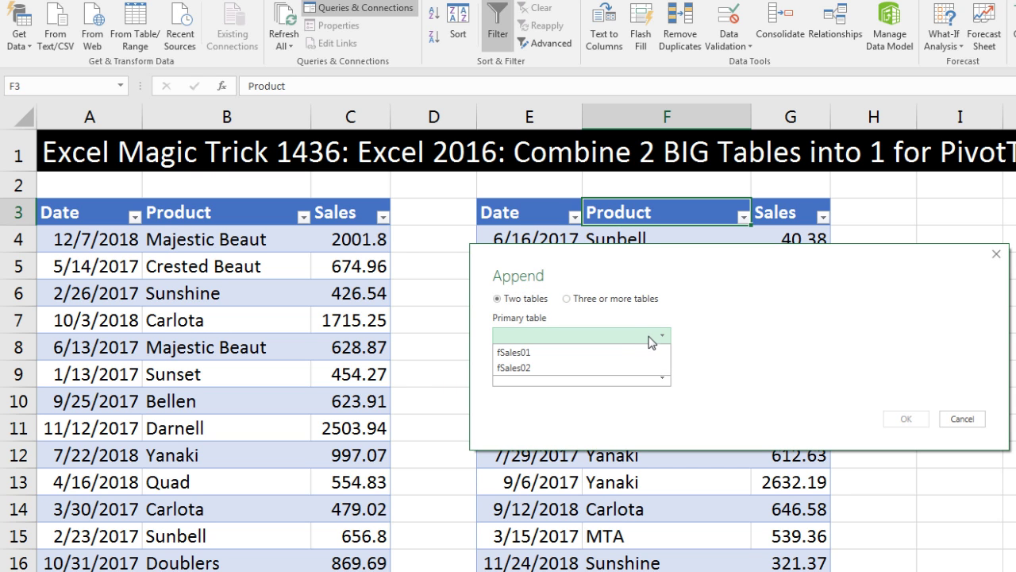
pyautogui.click(563, 347)
pyautogui.click(558, 376)
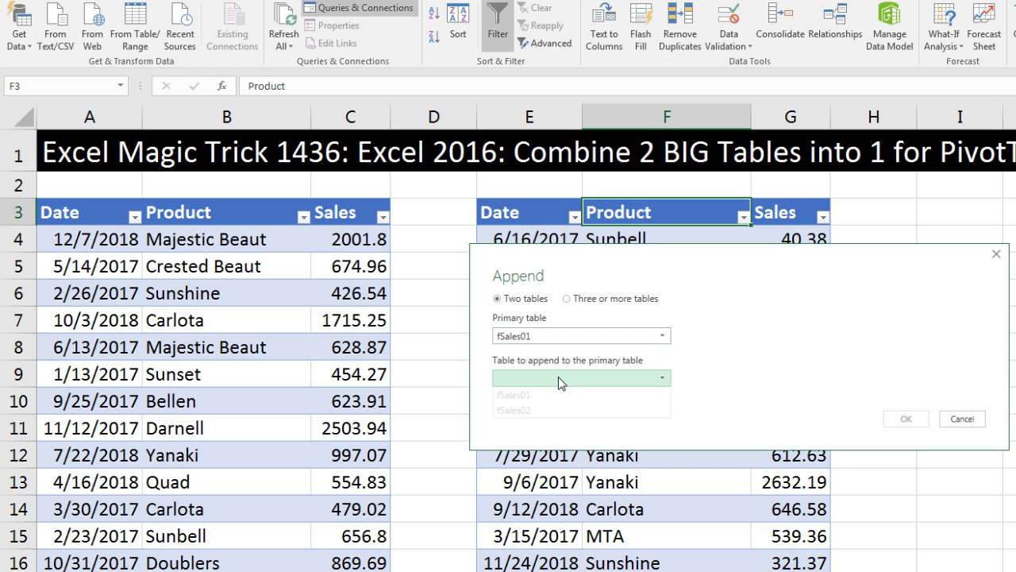
pyautogui.click(528, 409)
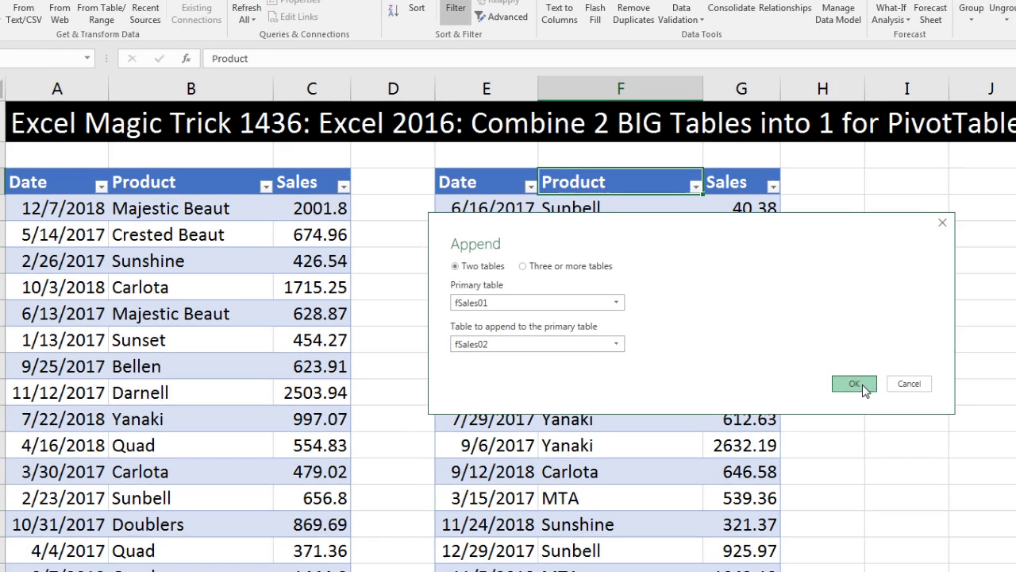
pyautogui.click(913, 420)
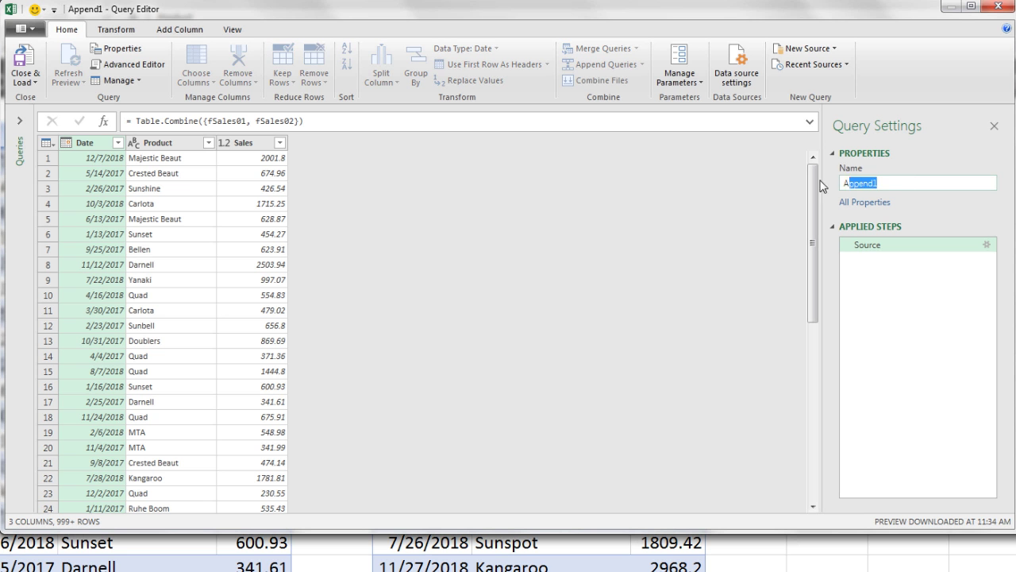
# Rename the appended query AllTogethreTable in Query Settings
pyautogui.write('llTogethreTable')
pyautogui.click(876, 252)
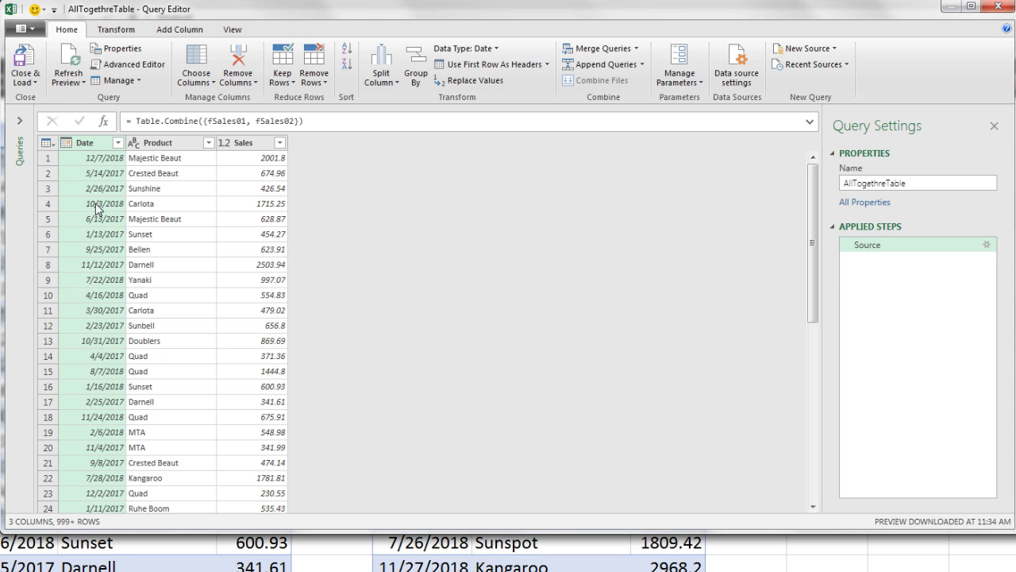
pyautogui.click(34, 82)
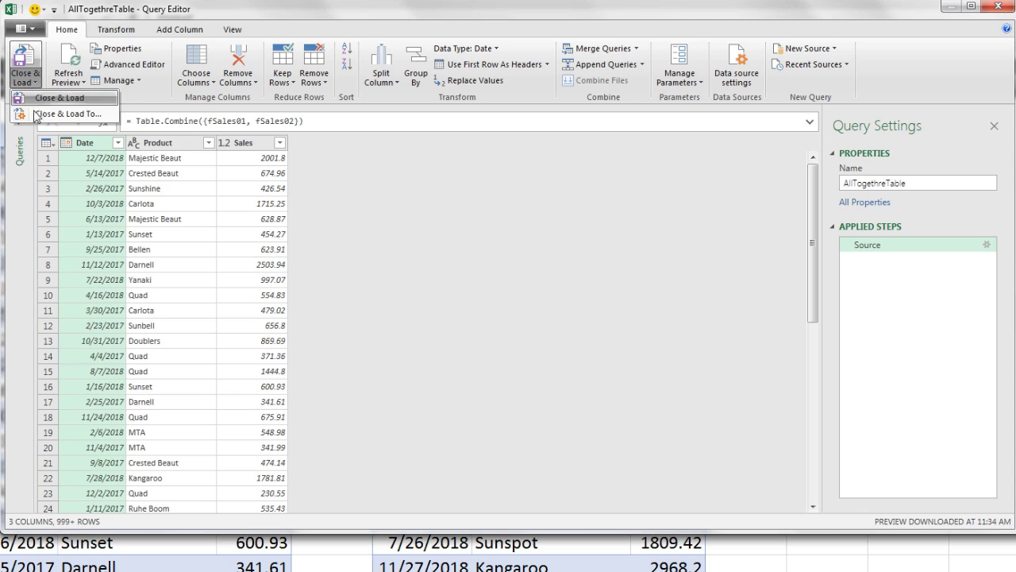
# Load AllTogethreTable as a connection only and add it to the Data Model
pyautogui.click(39, 116)
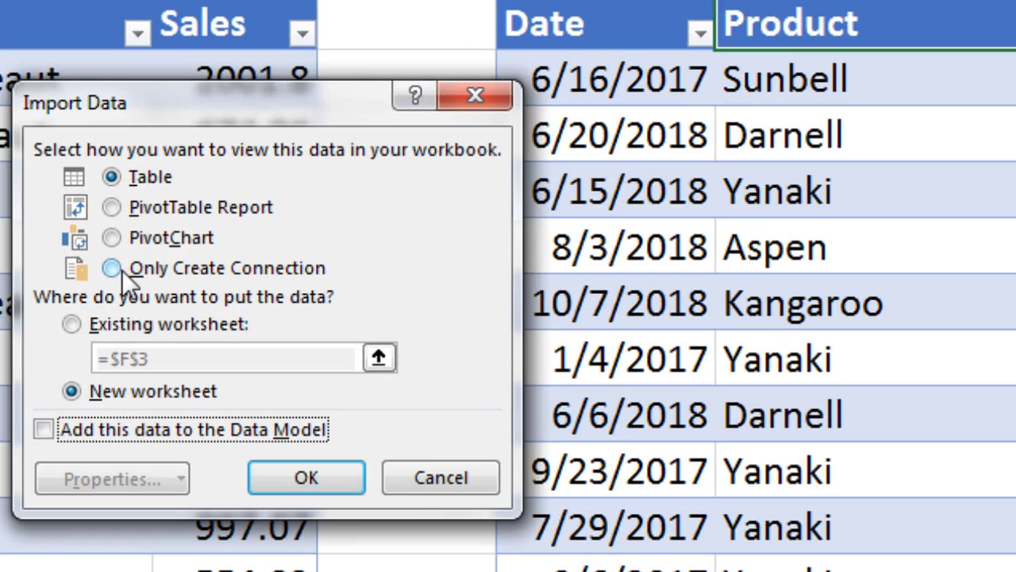
pyautogui.click(119, 269)
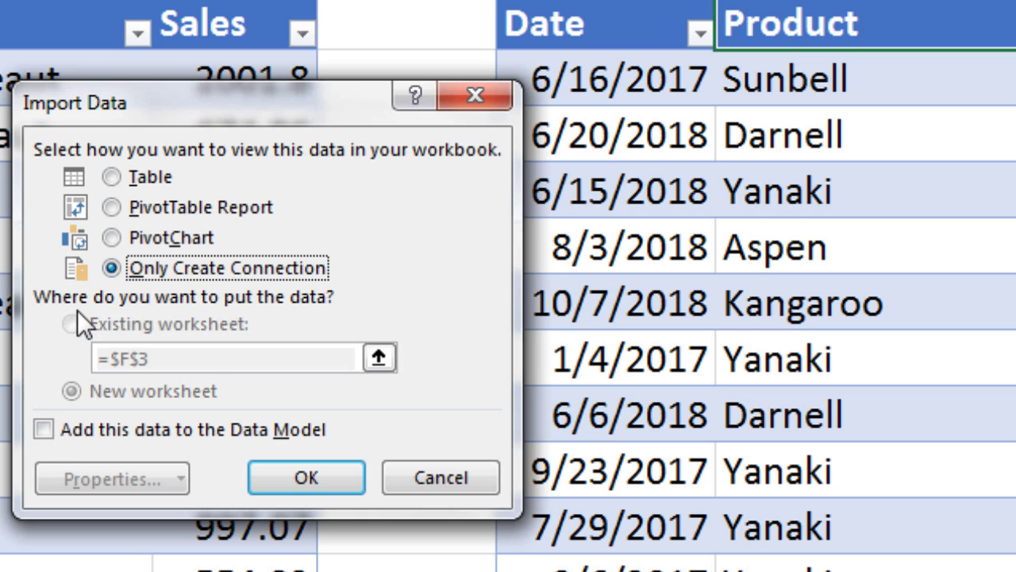
pyautogui.click(45, 435)
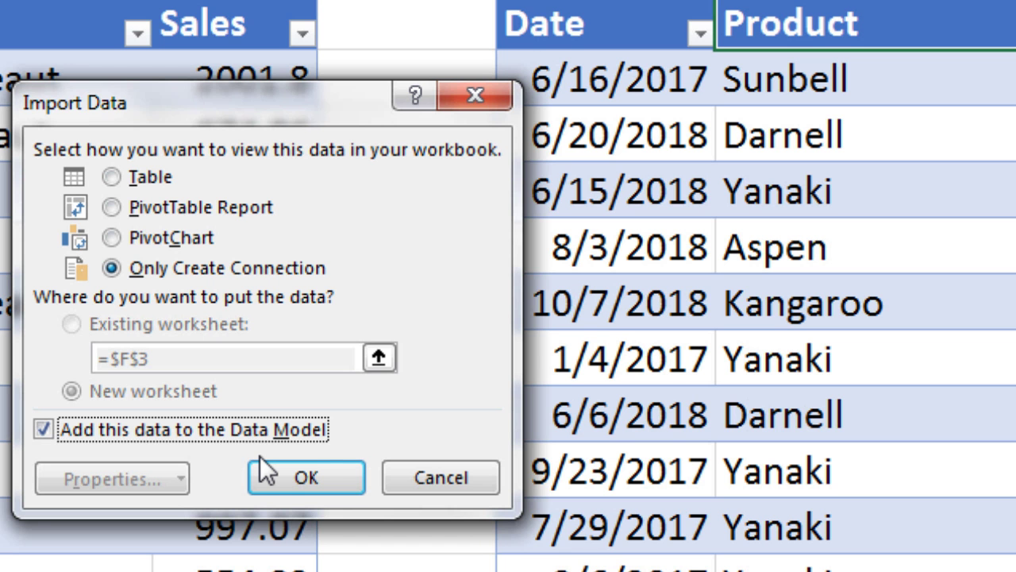
pyautogui.click(322, 477)
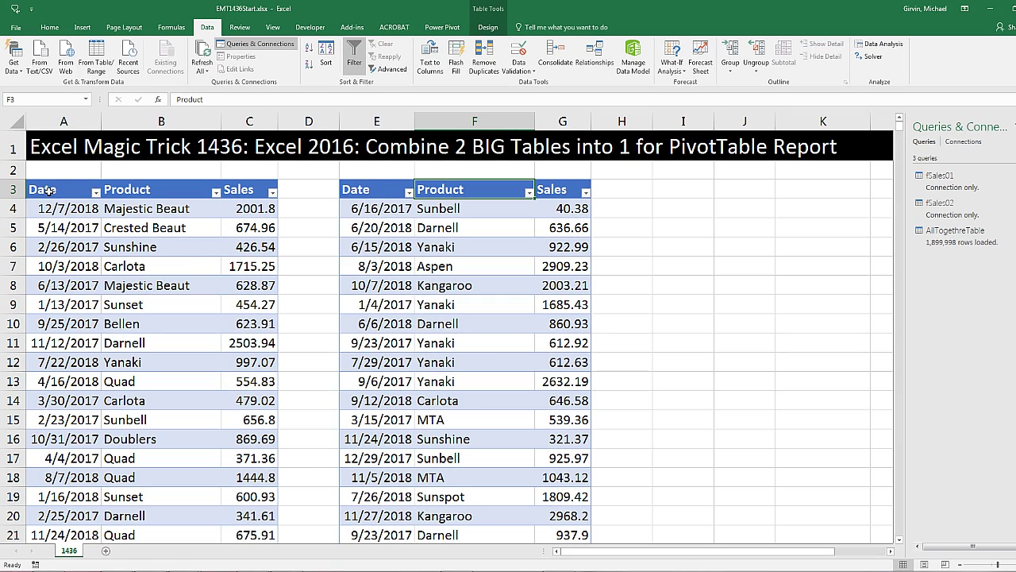
# Select the whole first sales table and clear it completely with Alt, E, A
pyautogui.click(49, 190)
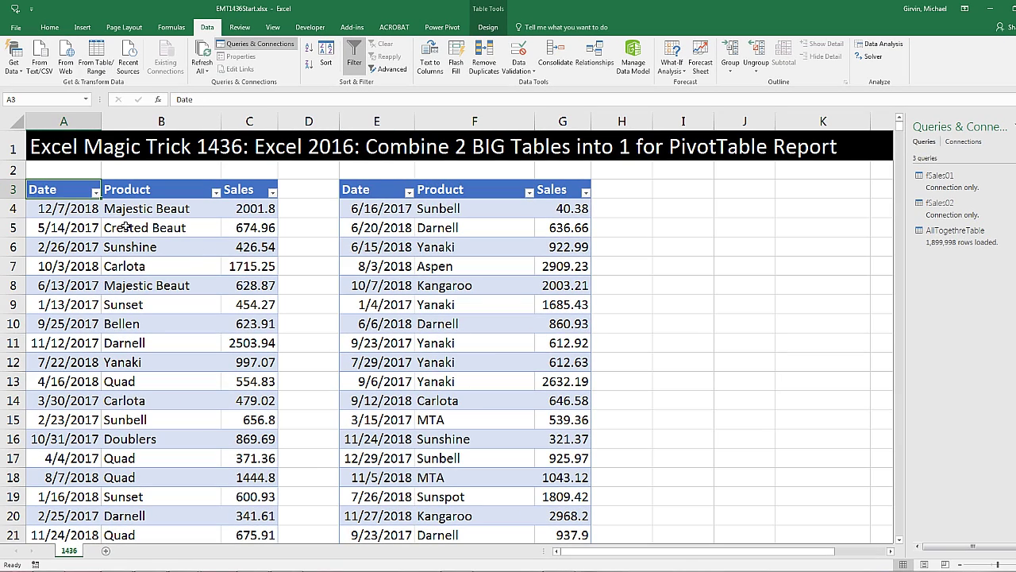
pyautogui.hotkey('ctrl', 'shift', '8')
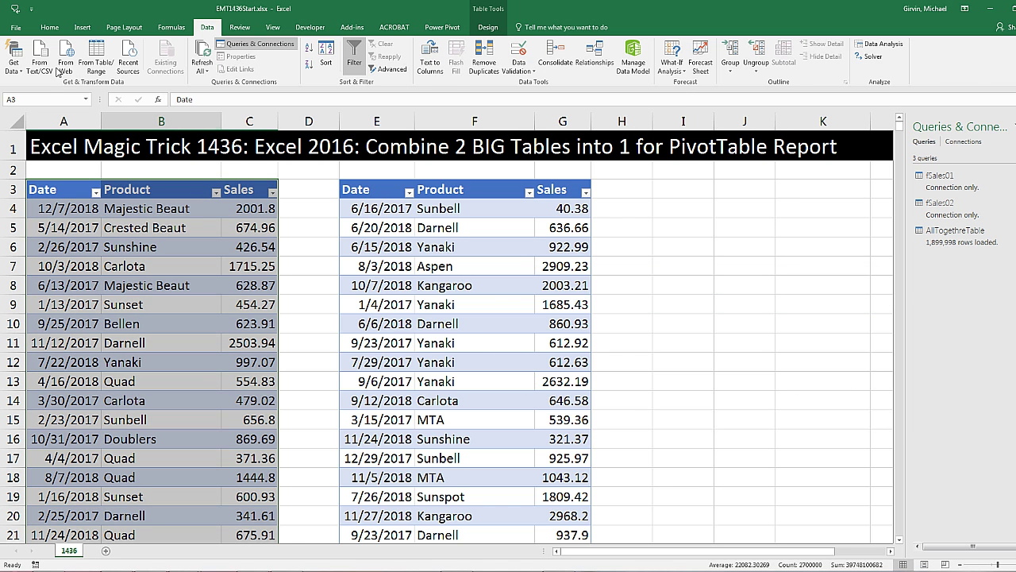
pyautogui.click(50, 27)
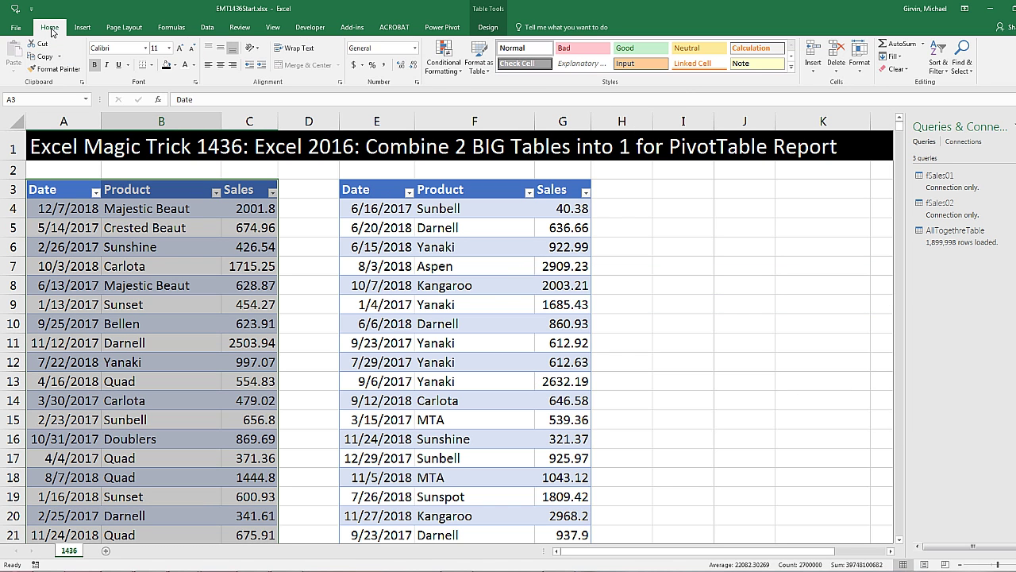
pyautogui.click(905, 70)
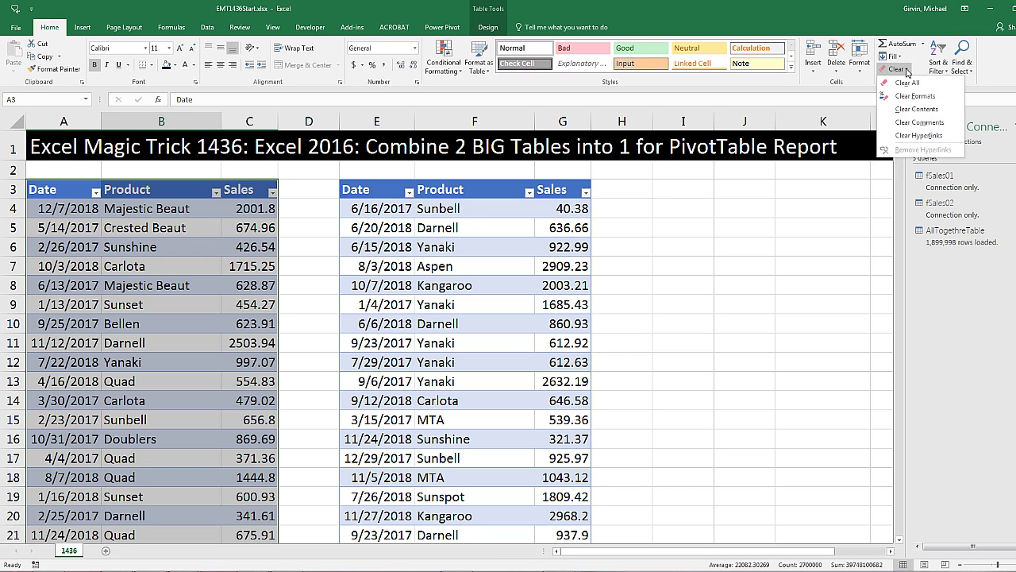
pyautogui.press('Escape')
pyautogui.hotkey('alt', 'e')
pyautogui.press('a')
pyautogui.press('a')
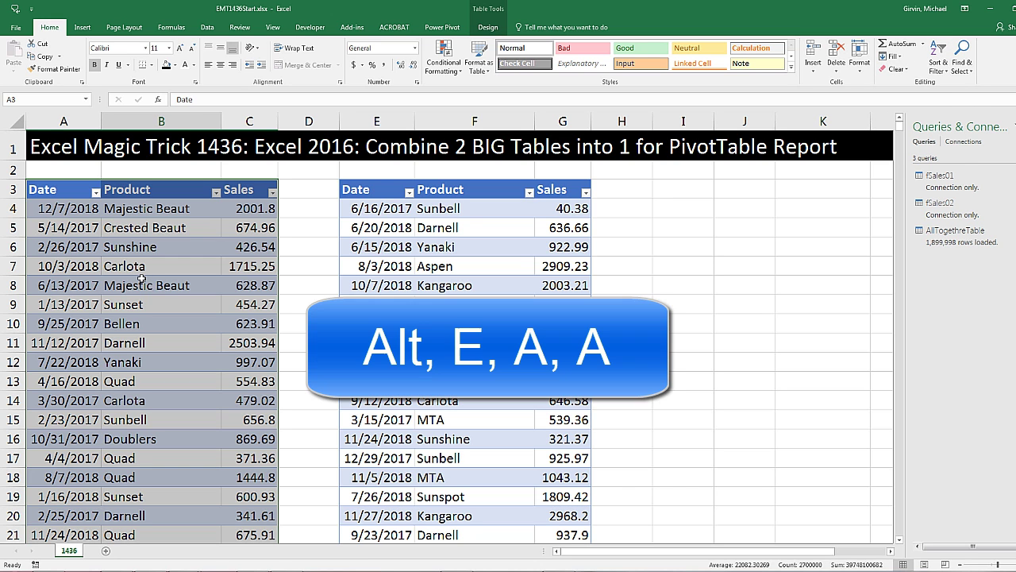
# Clear the second sales table the same way, return to A3, and save the workbook
pyautogui.click(377, 192)
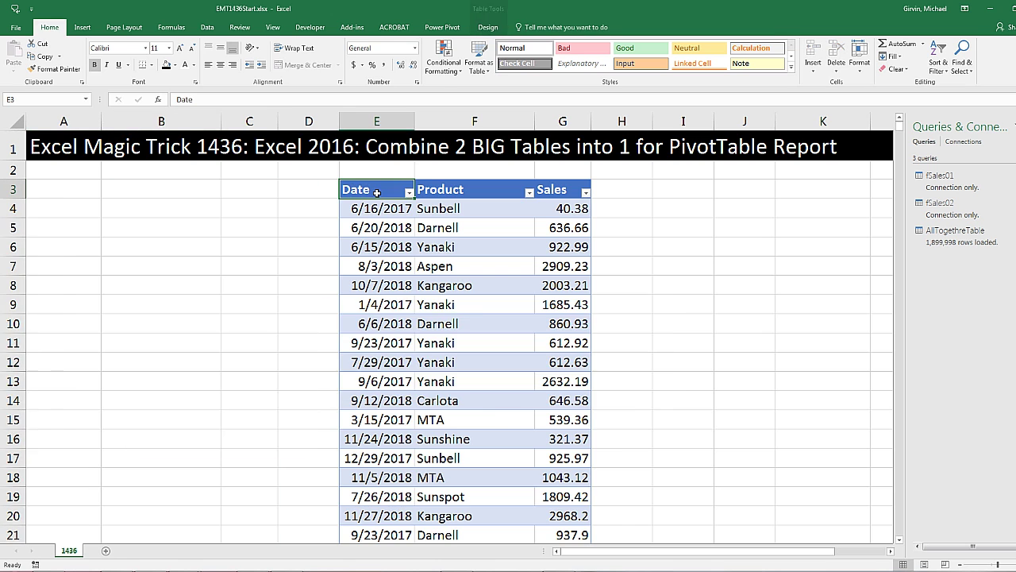
pyautogui.hotkey('ctrl', 'a')
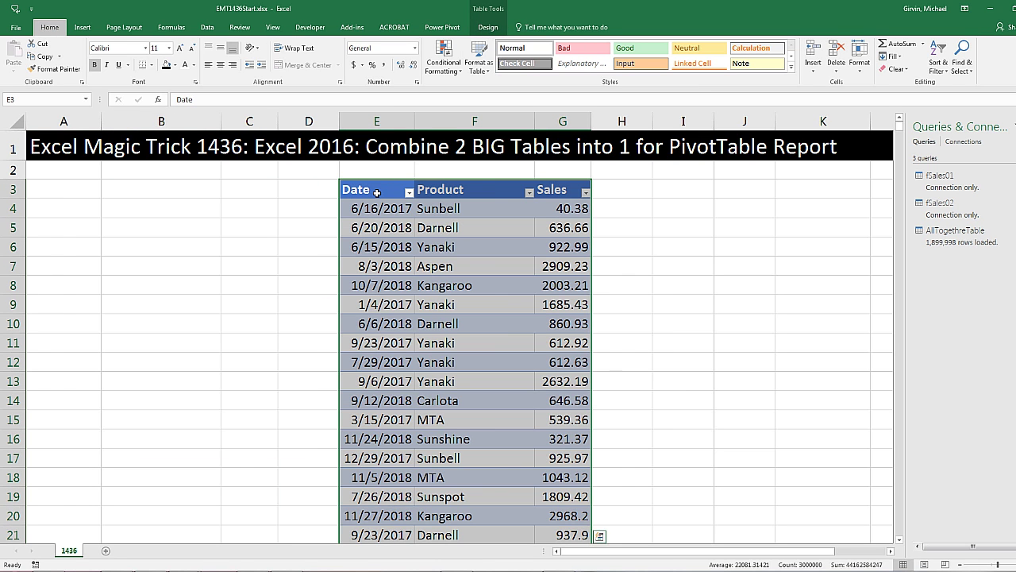
pyautogui.hotkey('alt', 'e')
pyautogui.press('a')
pyautogui.press('a')
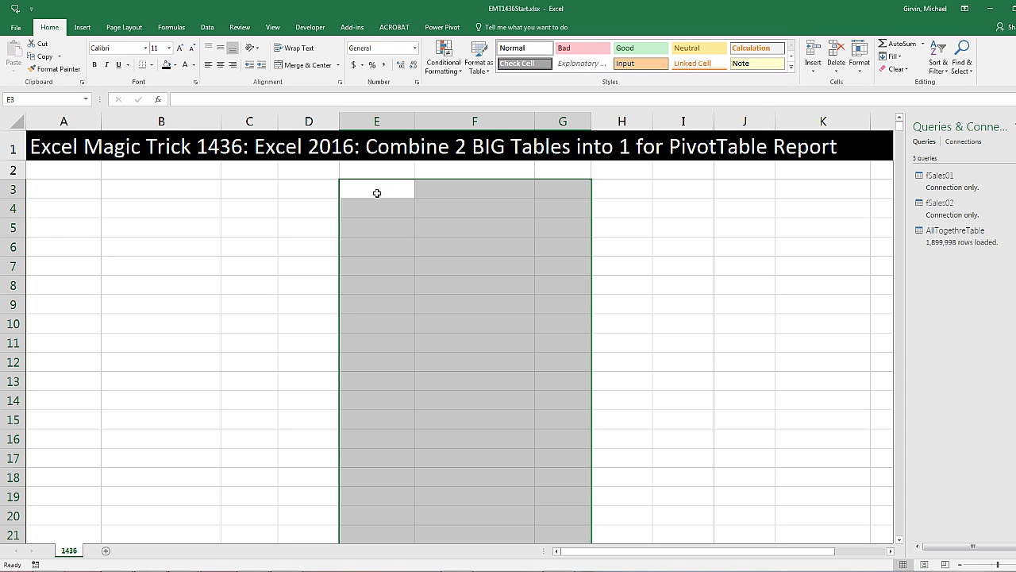
pyautogui.click(89, 190)
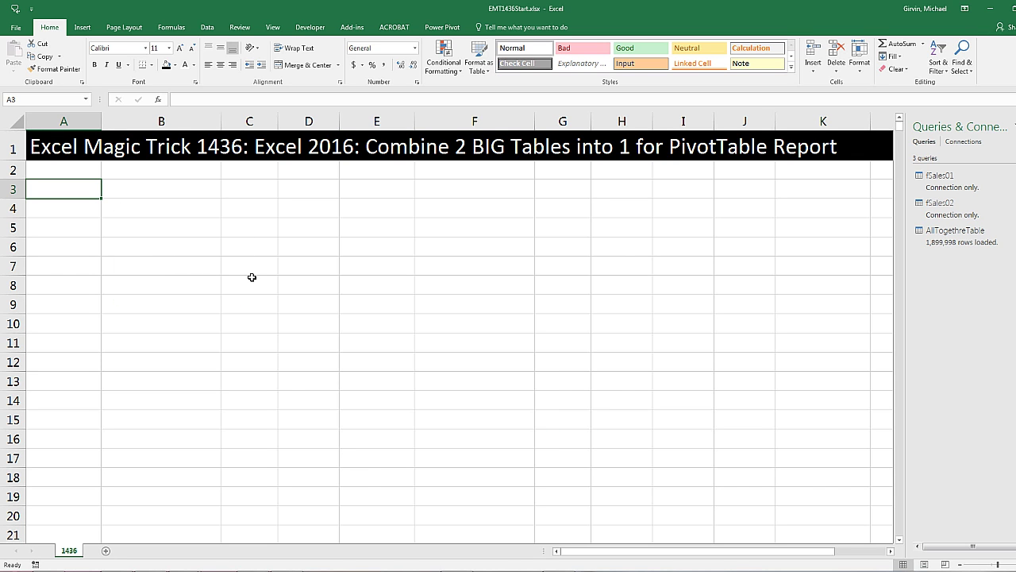
pyautogui.hotkey('ctrl', 's')
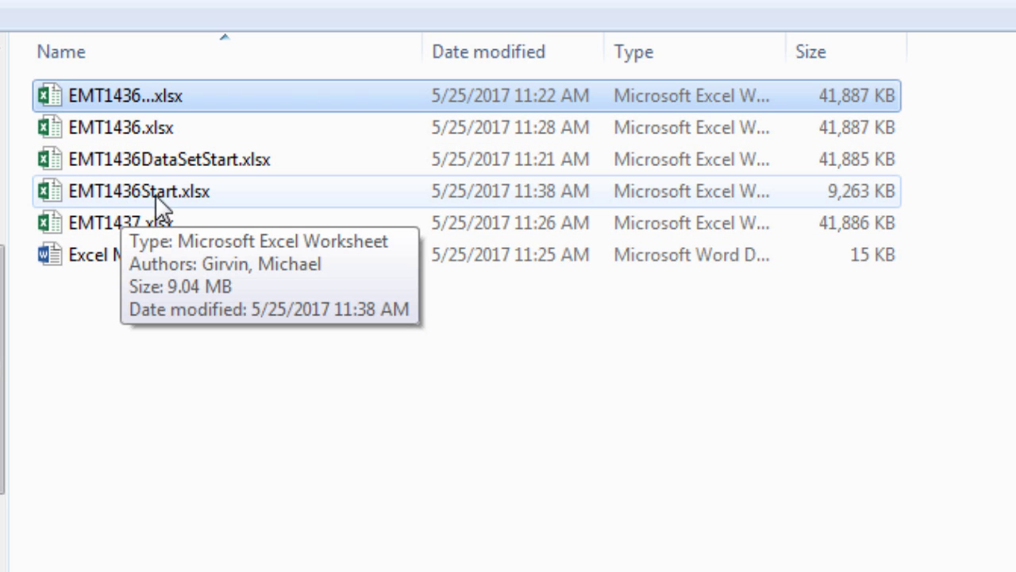
# Open the 9,263 KB EMT1436Start.xlsx from File Explorer
pyautogui.doubleClick(822, 194)
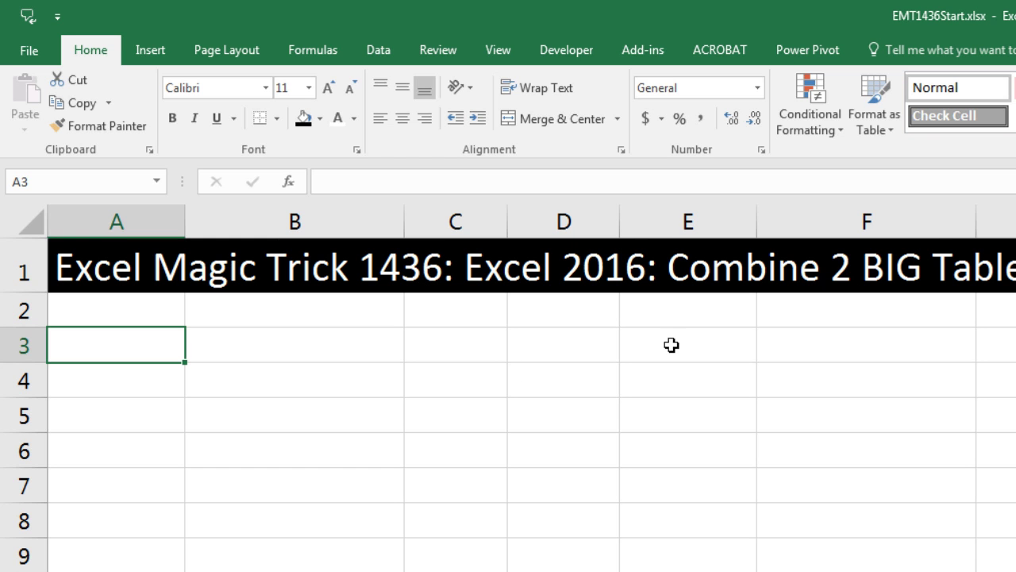
# Insert a PivotTable from the workbook's Data Model at cell A3 of sheet 1436
pyautogui.click(163, 48)
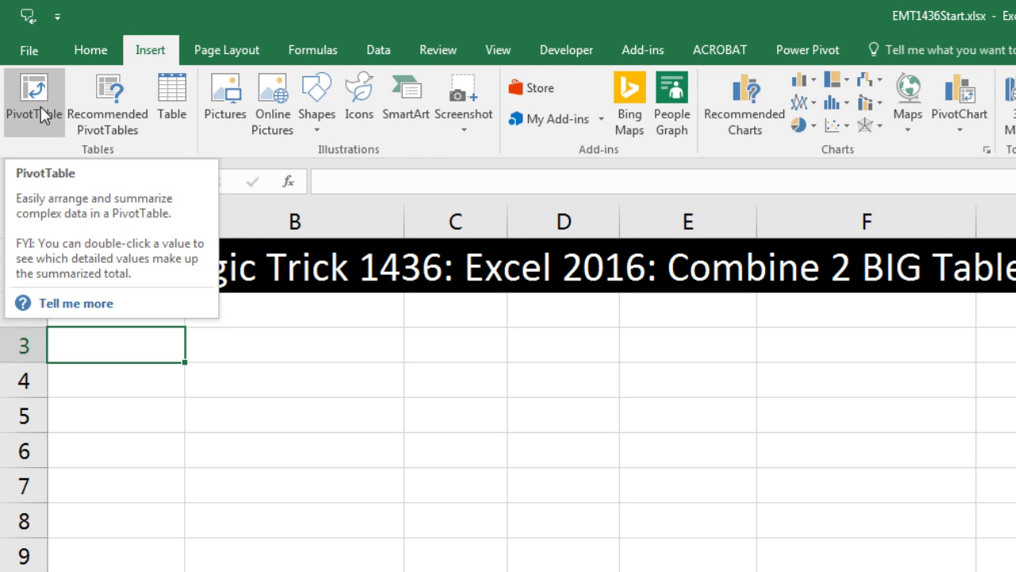
pyautogui.press('alt')
pyautogui.press('n')
pyautogui.press('v')
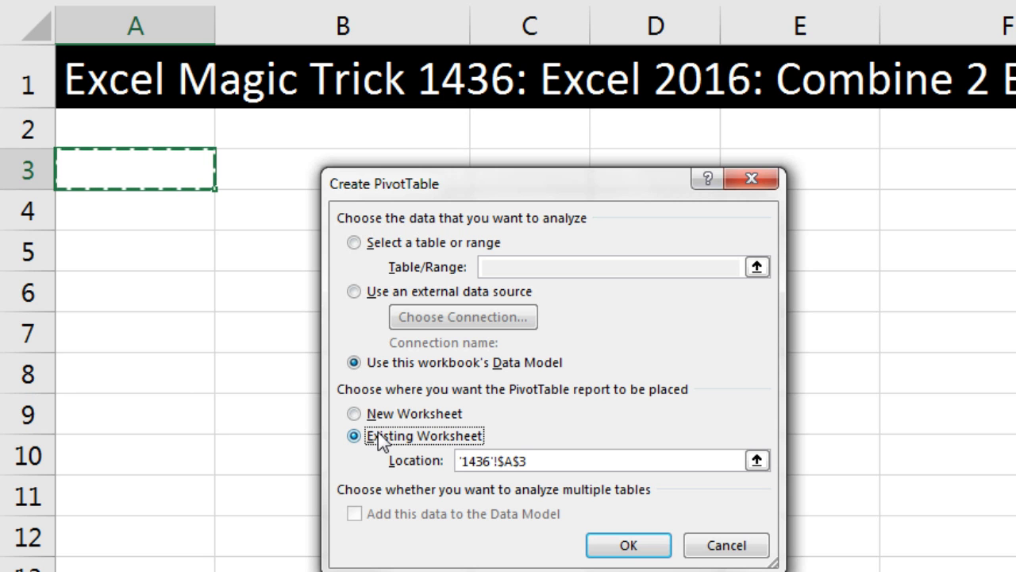
pyautogui.click(636, 543)
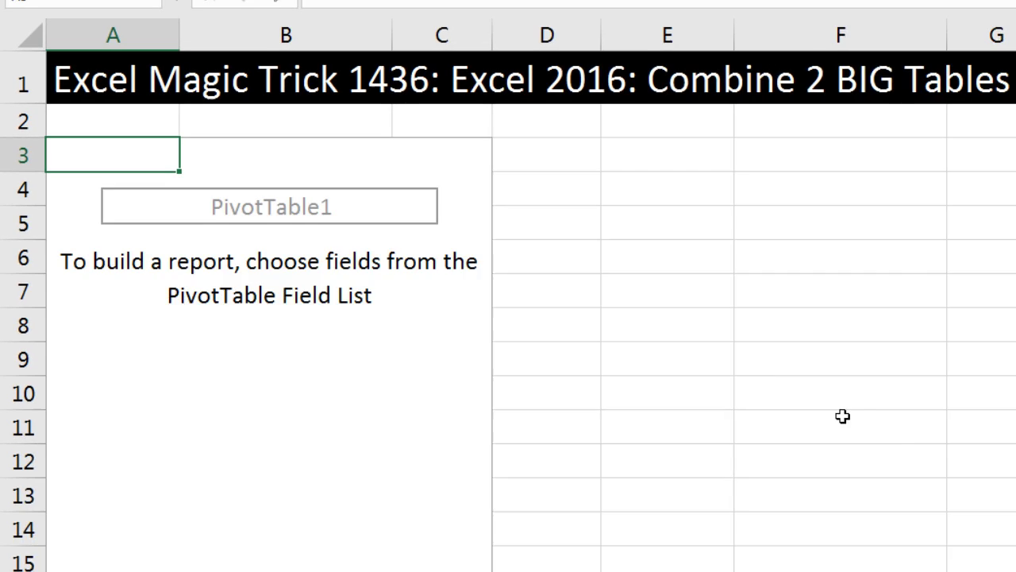
# From AllTogethreTable, put Product in the PivotTable rows and Sum of Sales in Values
pyautogui.click(823, 139)
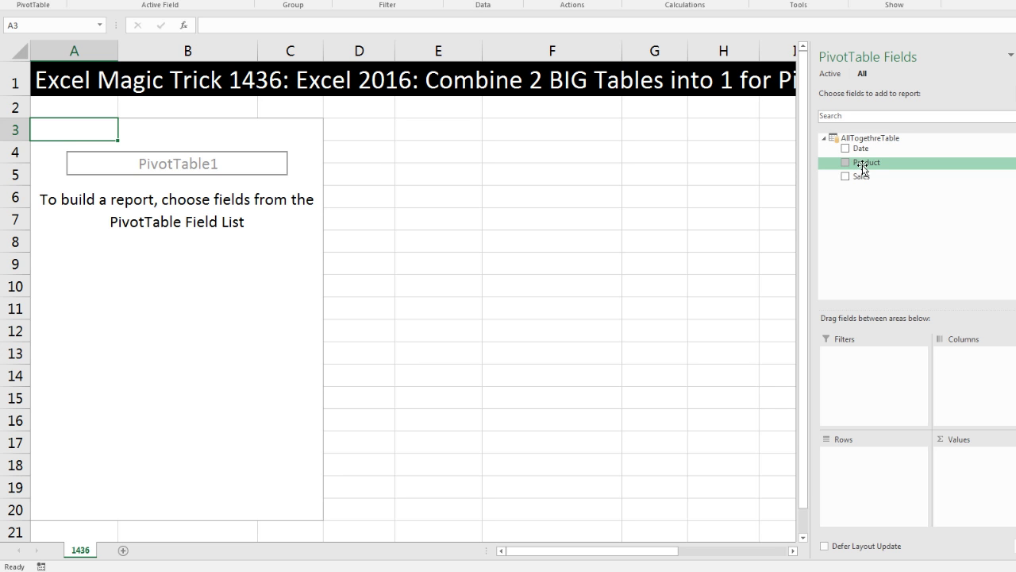
pyautogui.moveTo(866, 165); pyautogui.dragTo(883, 478)
pyautogui.moveTo(853, 176); pyautogui.dragTo(972, 492)
# Format the Sum of Sales values as dollar currency with 2 decimals
pyautogui.rightClick(237, 151)
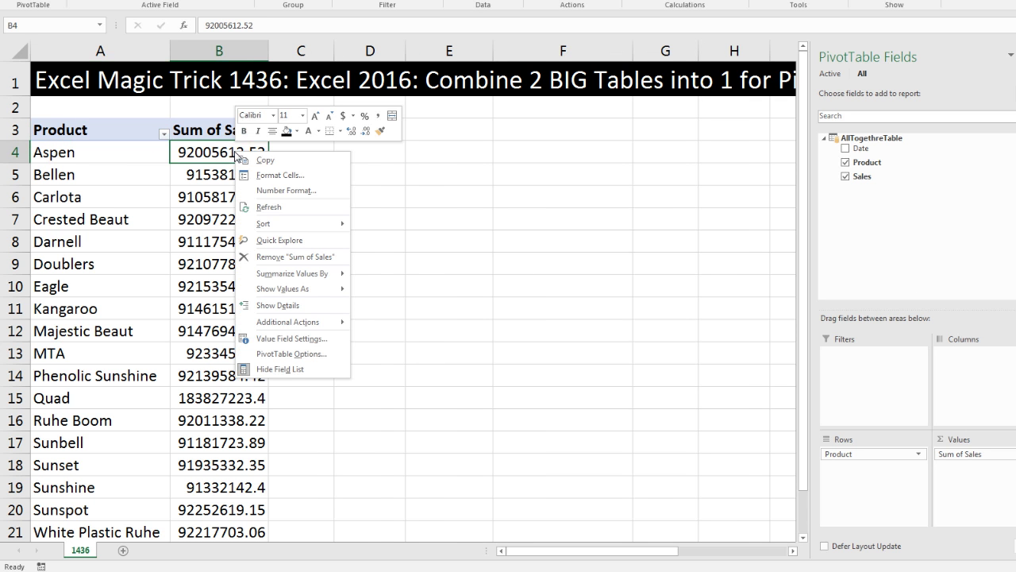
pyautogui.click(285, 191)
pyautogui.click(153, 108)
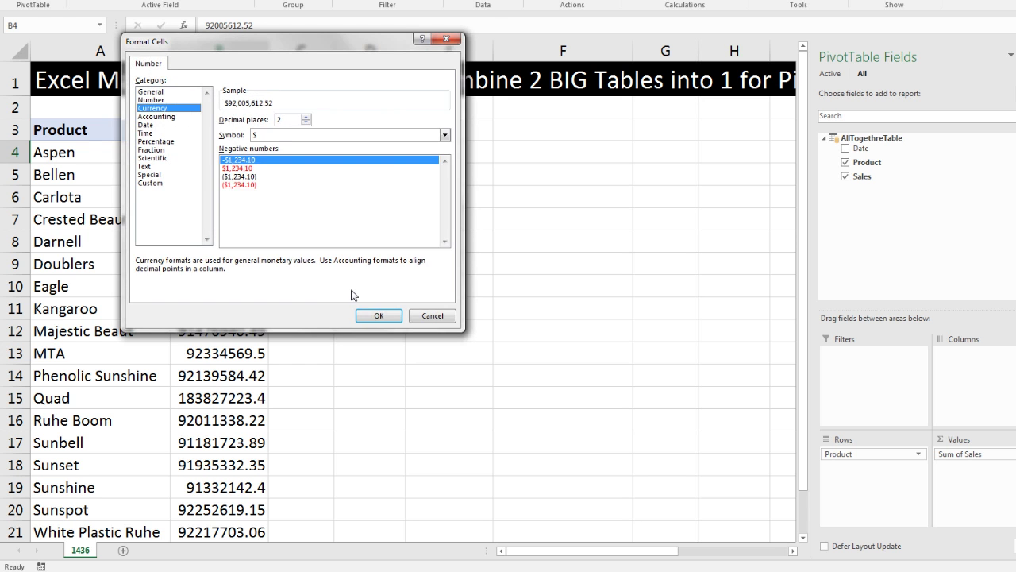
pyautogui.click(379, 315)
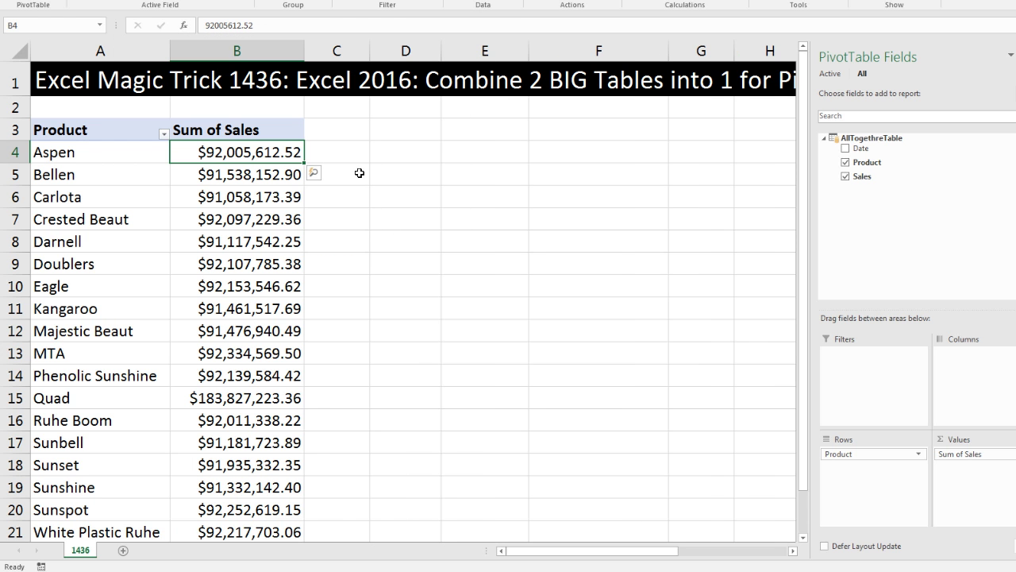